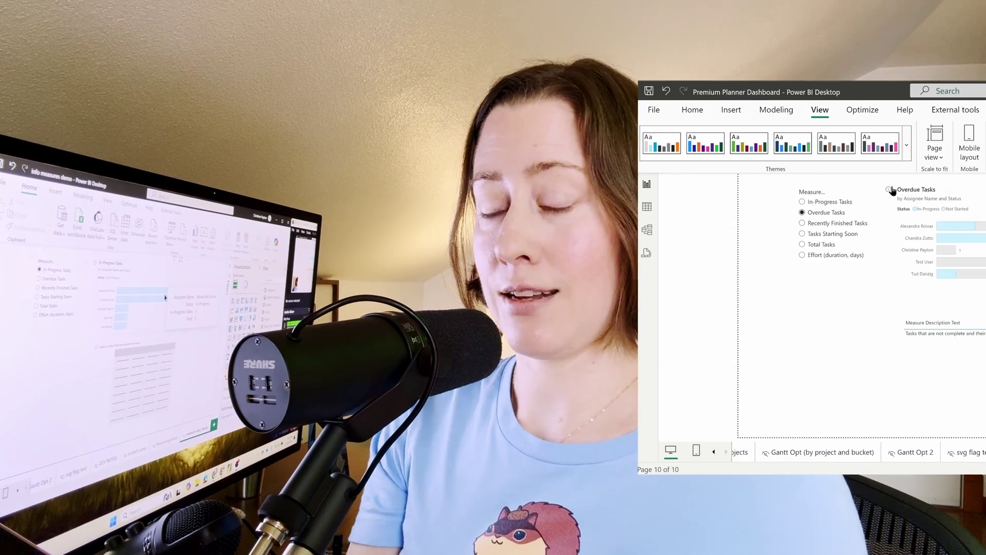
Switch the Measure slicer to In-Progress Tasks, then Recently Finished Tasks, checking each description tooltip.
mouse_move(889, 191)
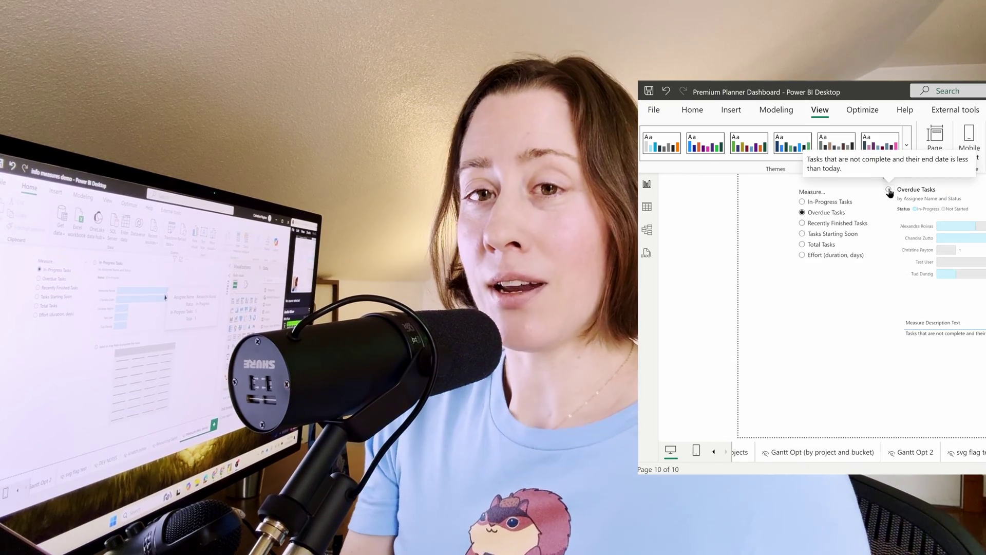
left_click(836, 202)
mouse_move(889, 194)
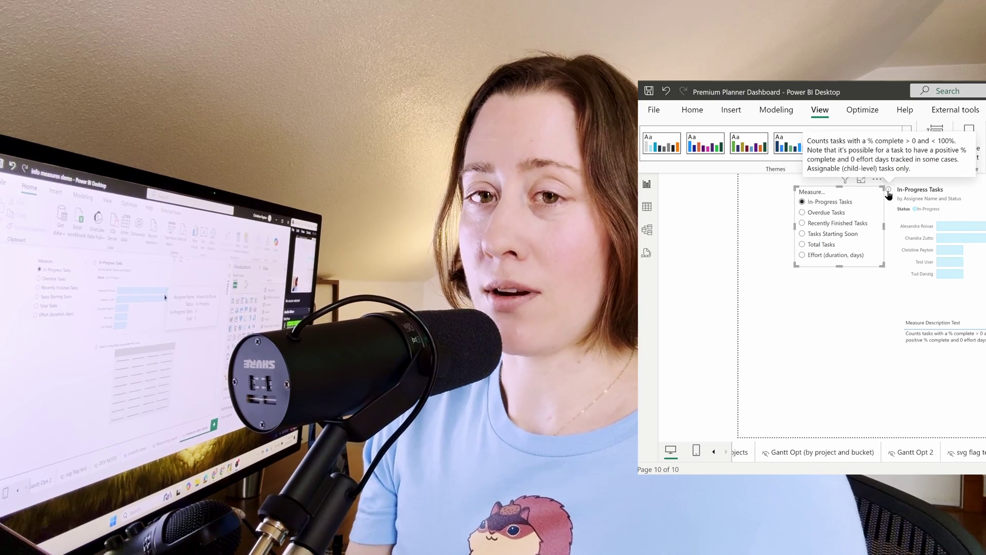
left_click(855, 223)
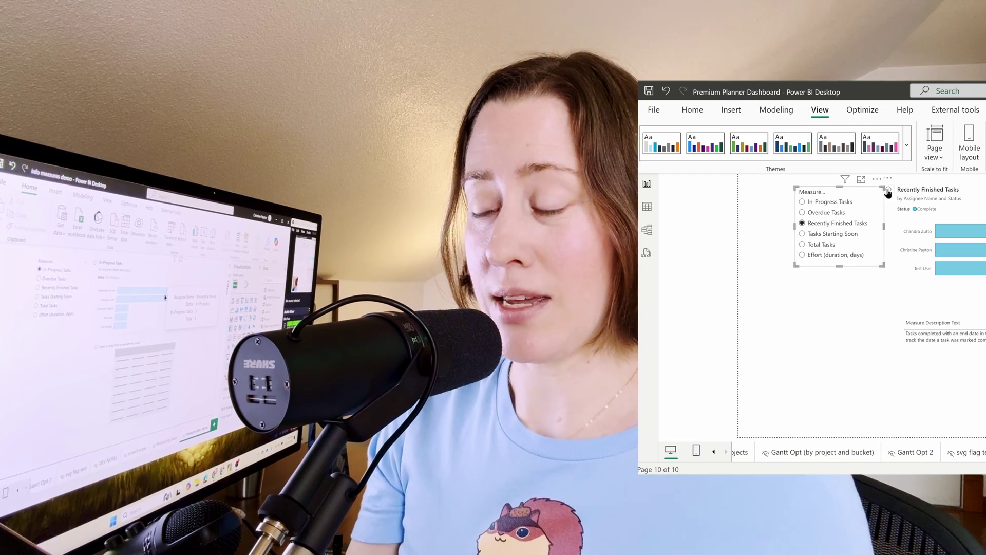
mouse_move(889, 193)
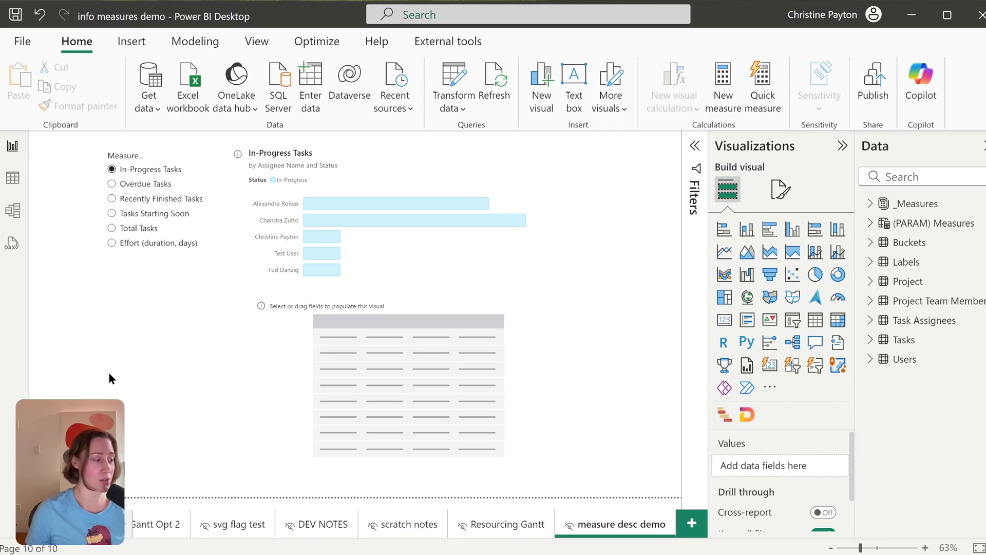
Create the calculated table INFO Measures = INFO.VIEW.MEASURES() from the Modeling ribbon.
left_click(195, 41)
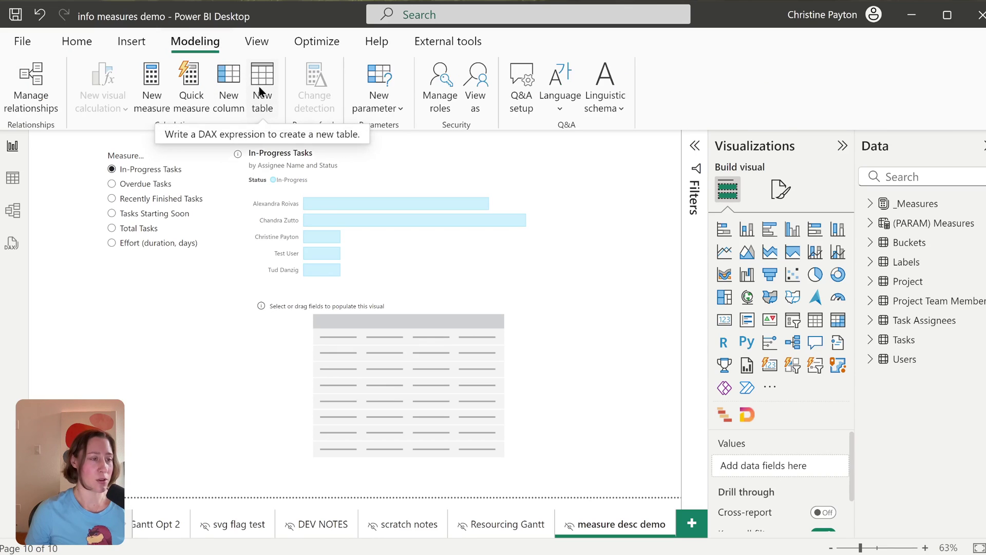
left_click(97, 43)
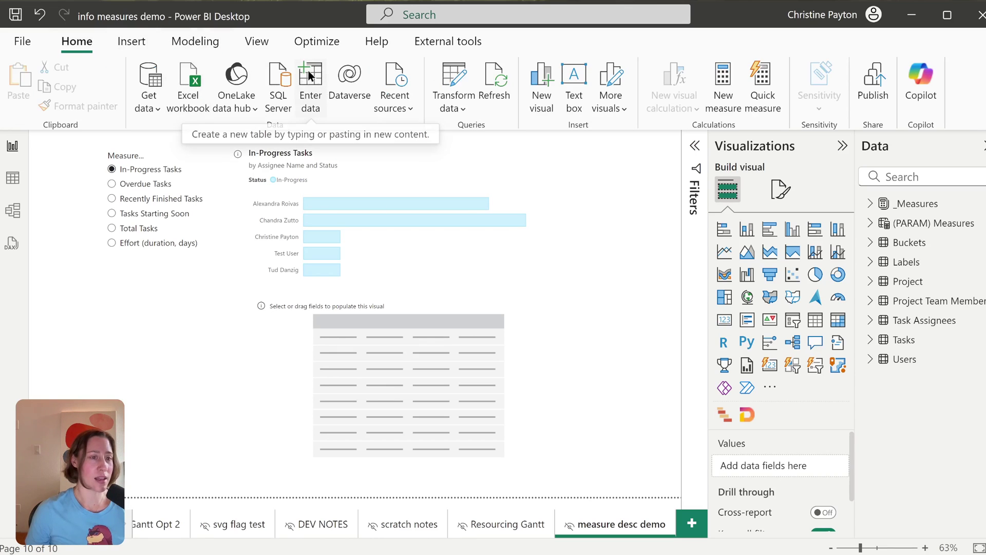
left_click(211, 42)
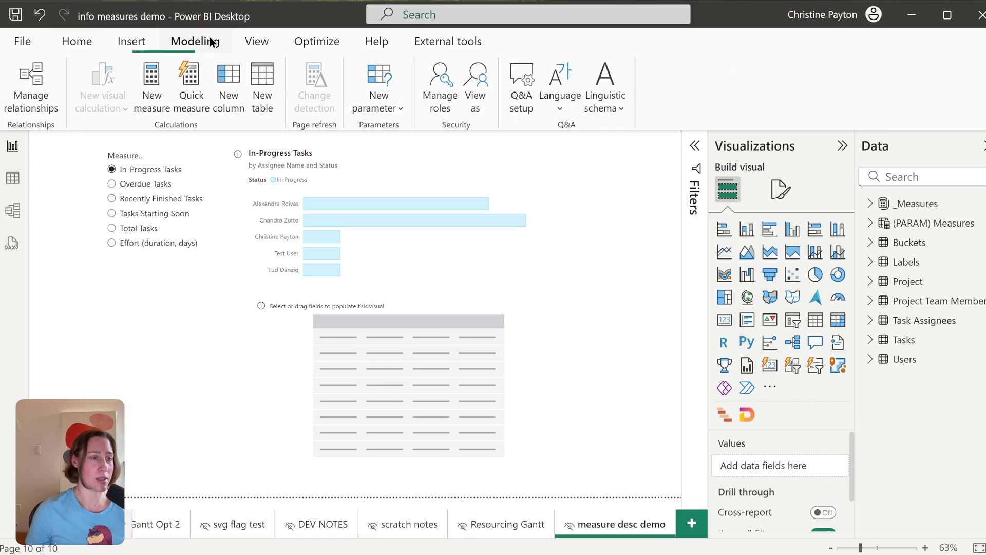
left_click(262, 93)
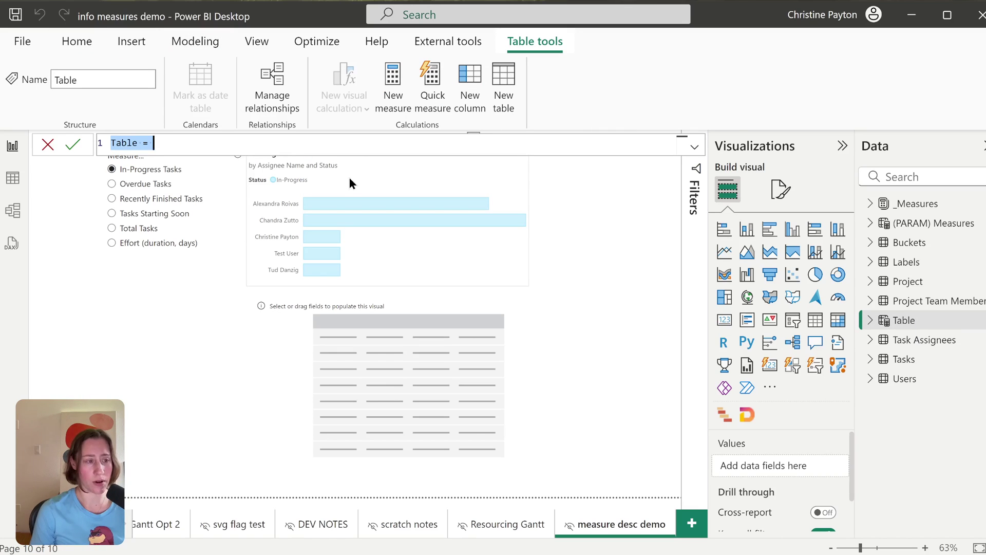
type("INFO Measures = ")
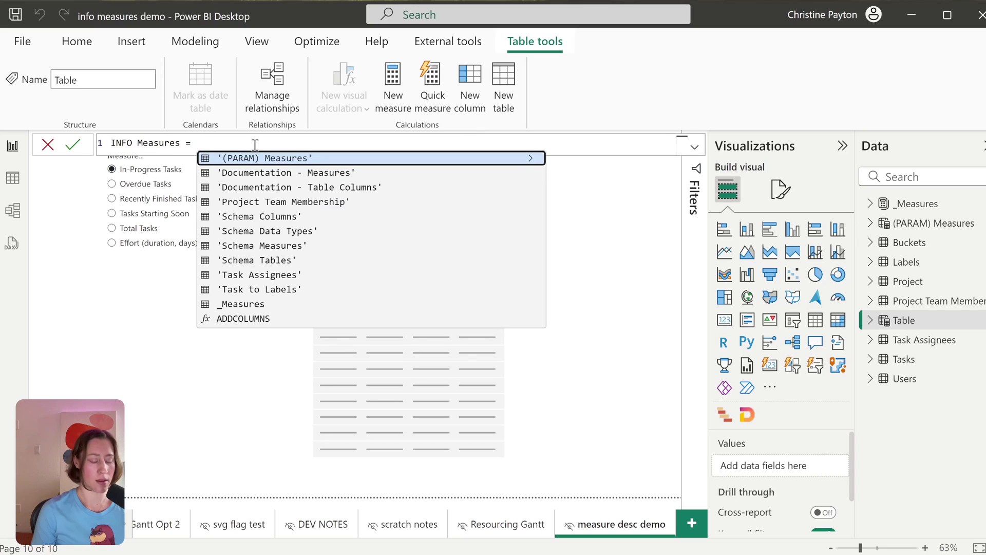
type("in")
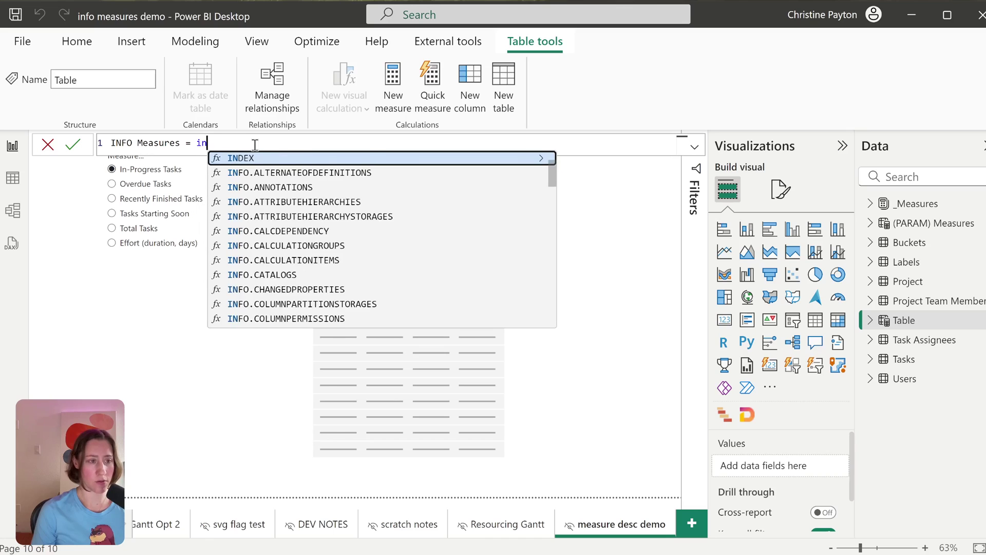
type("fo.view")
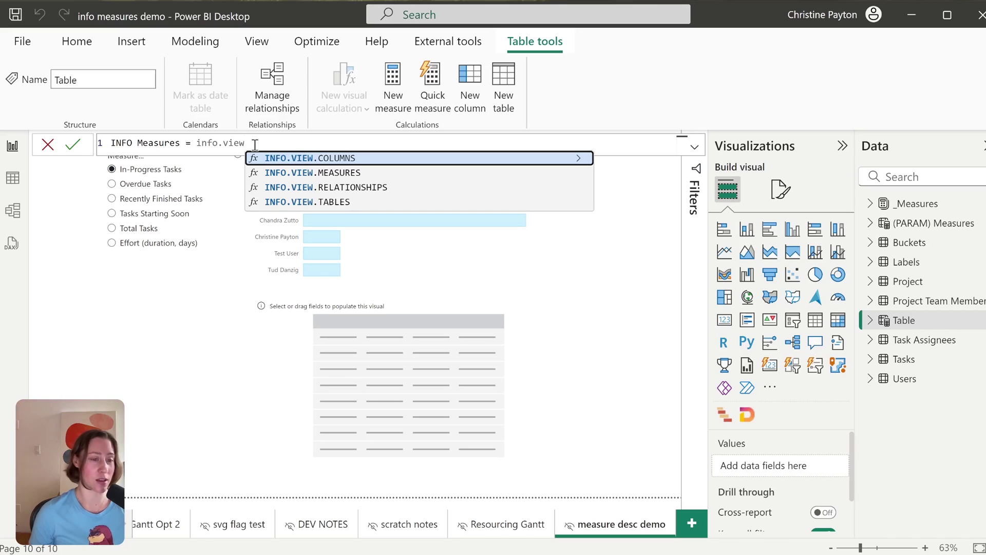
key("Down")
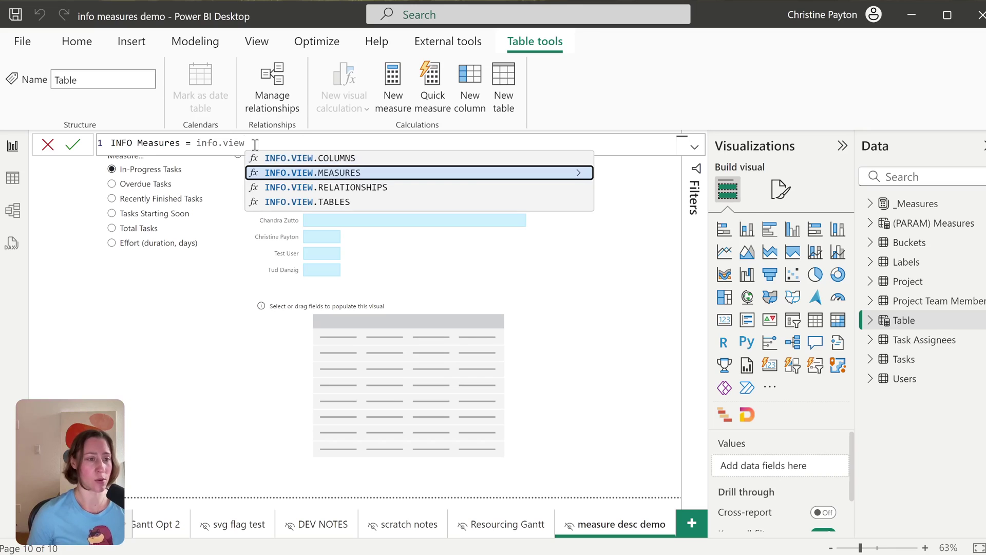
key("Tab")
key("Return")
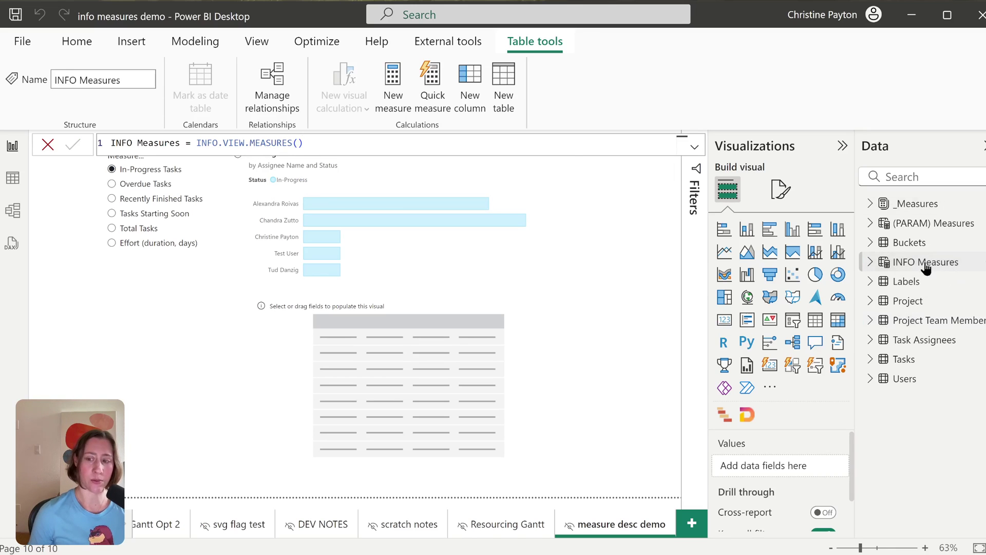
left_click(14, 179)
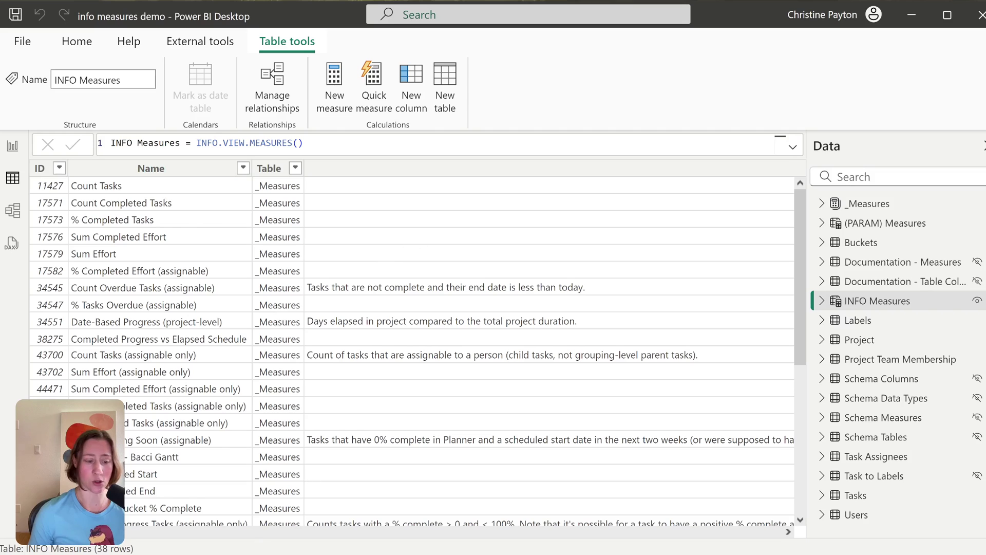
scroll(411, 308, "right", 10)
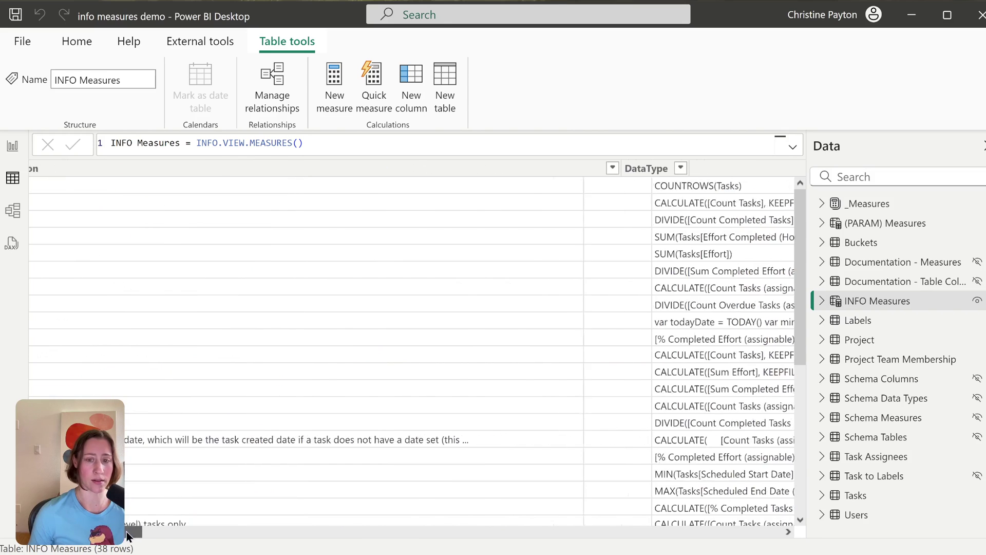
left_click(296, 168)
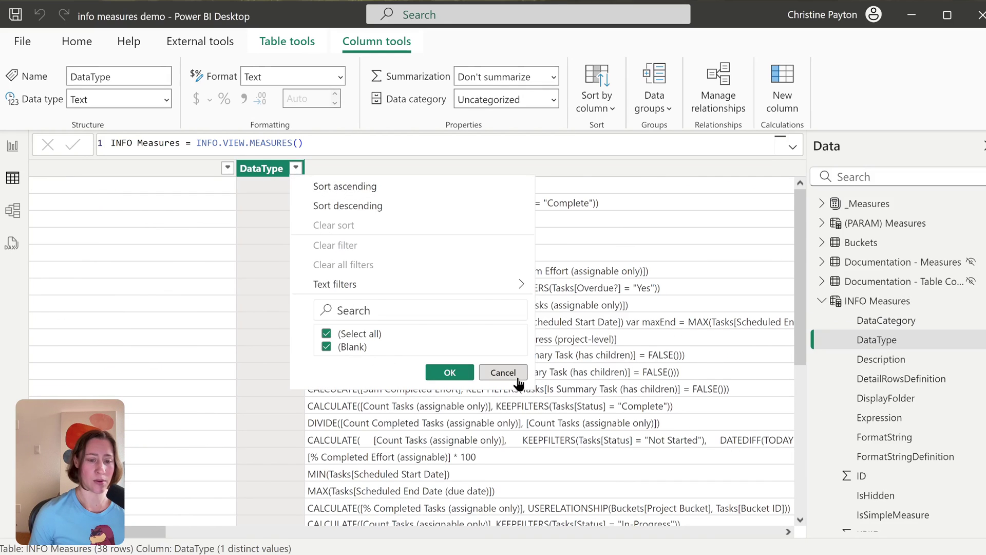
left_click(503, 372)
left_click_drag(157, 534, 763, 535)
left_click(418, 168)
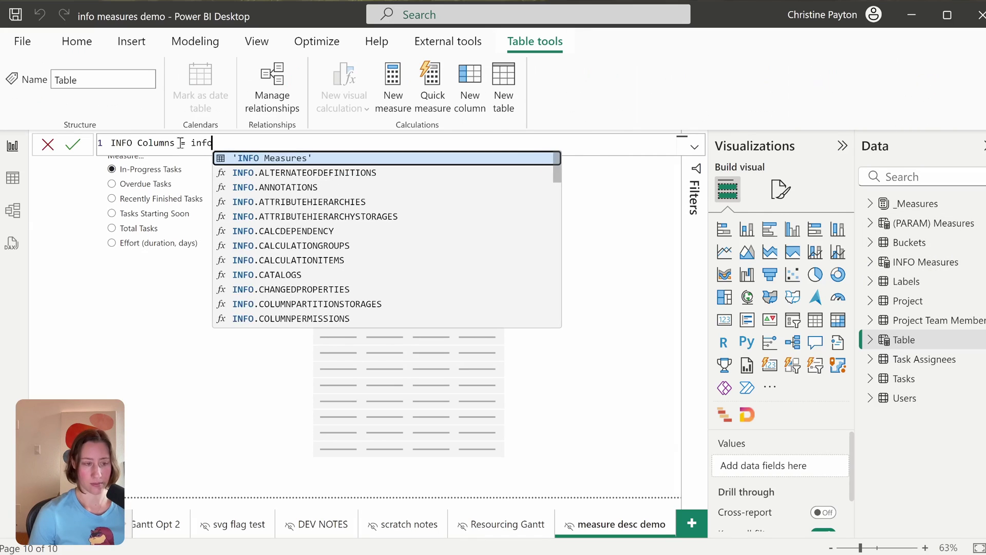
Complete INFO Columns with INFO.VIEW.COLUMNS() and create INFO Tables = INFO.VIEW.TABLES().
type(".view")
key("Tab")
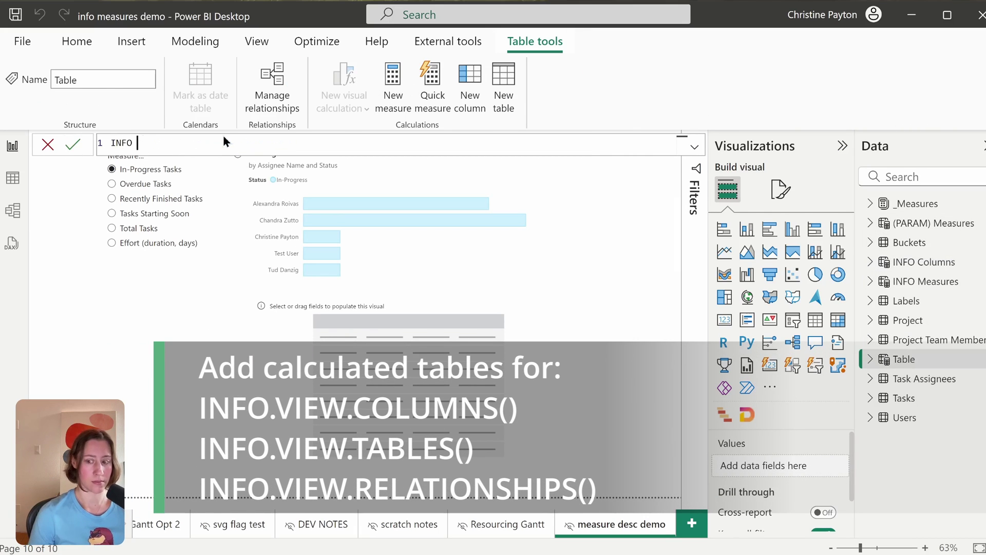
type("Tables = info.view.t")
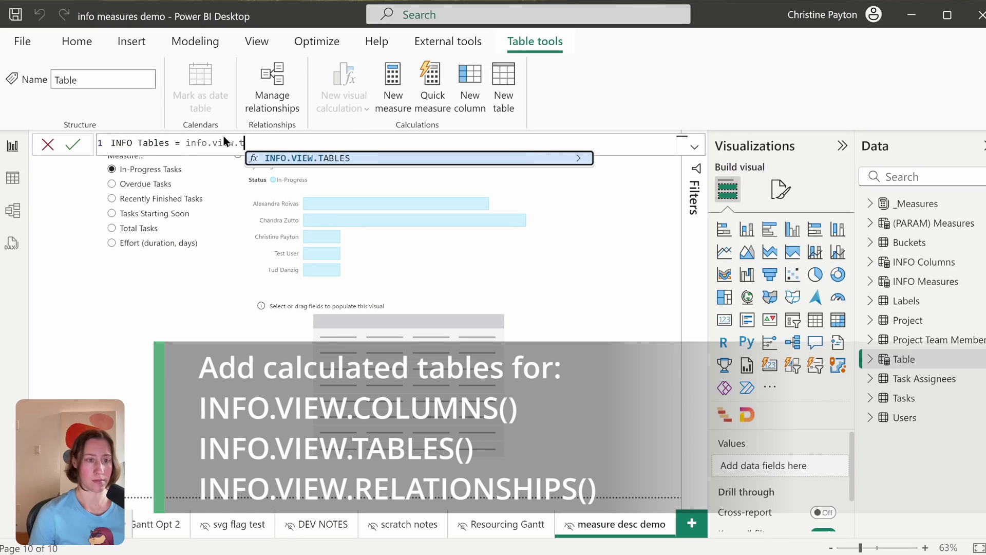
key("Tab")
key("Return")
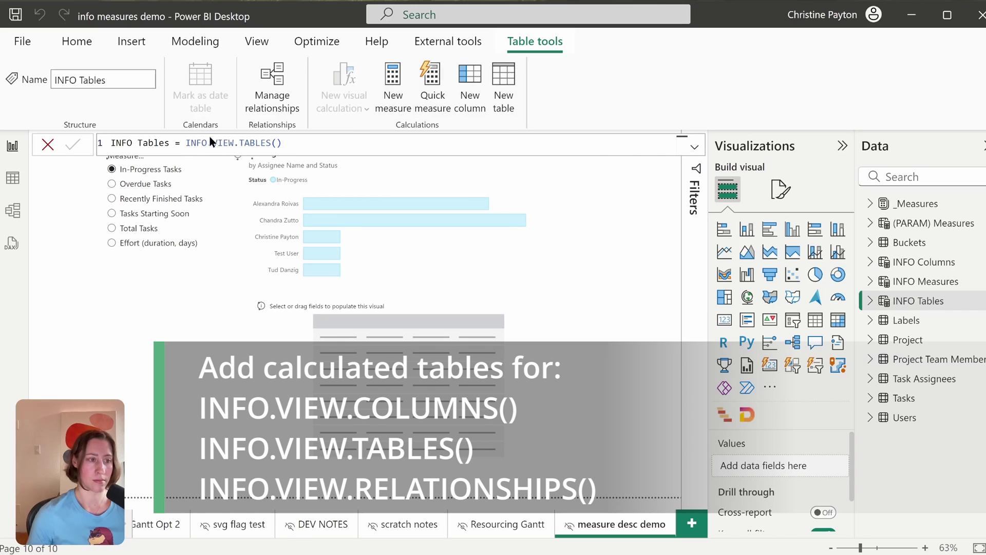
Create INFO Relationships = INFO.VIEW.RELATIONSHIPS() and return to the report canvas.
left_click(515, 72)
type("INFO Relationships = info.v")
key("Down")
key("Down")
key("Down")
key("Tab")
key("Return")
left_click(150, 380)
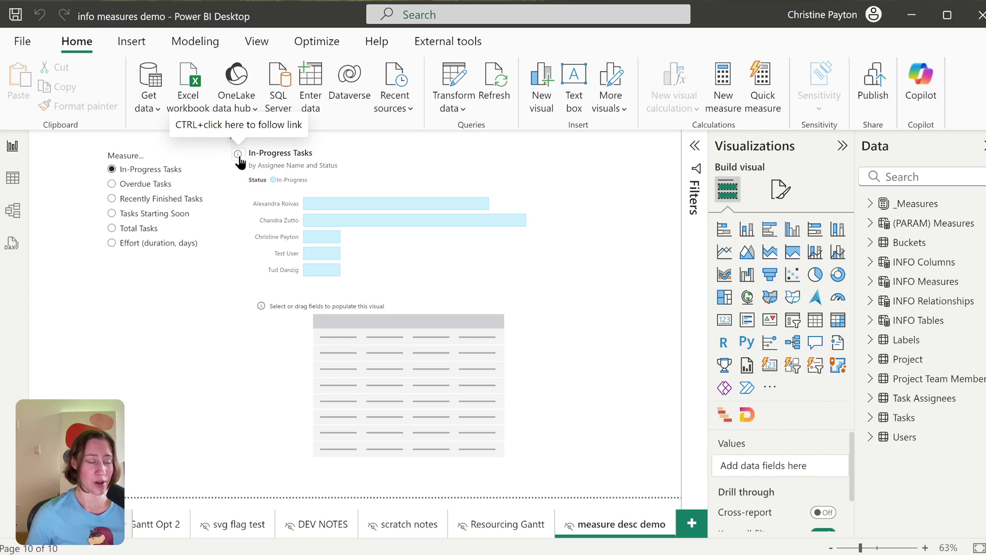
Inspect the Measure slicer's field and the New parameter options without making changes.
left_click(140, 157)
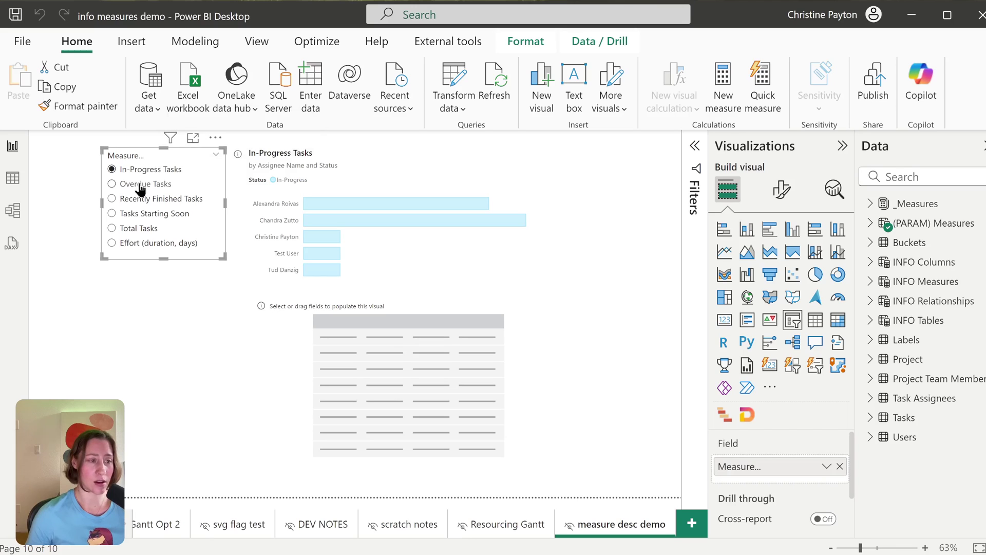
key("Escape")
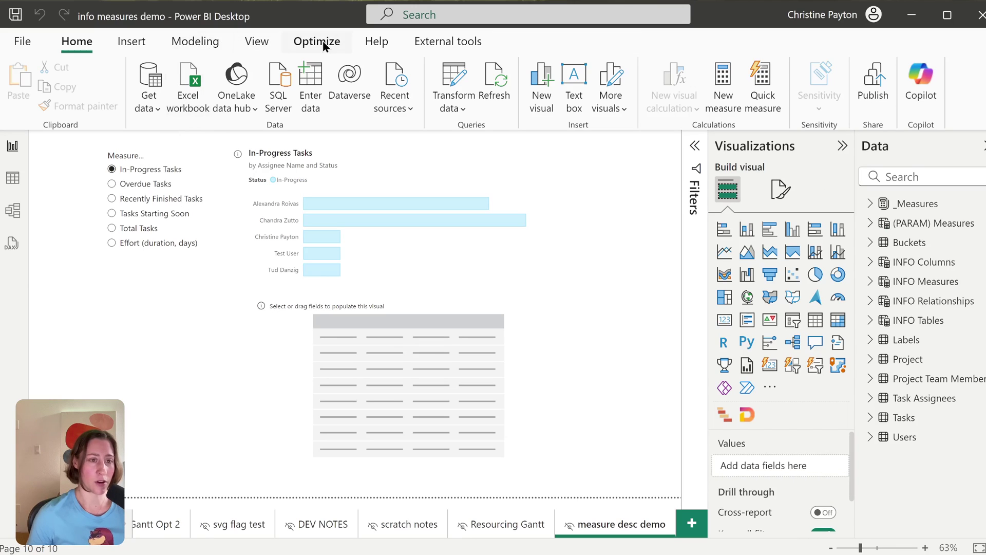
left_click(189, 42)
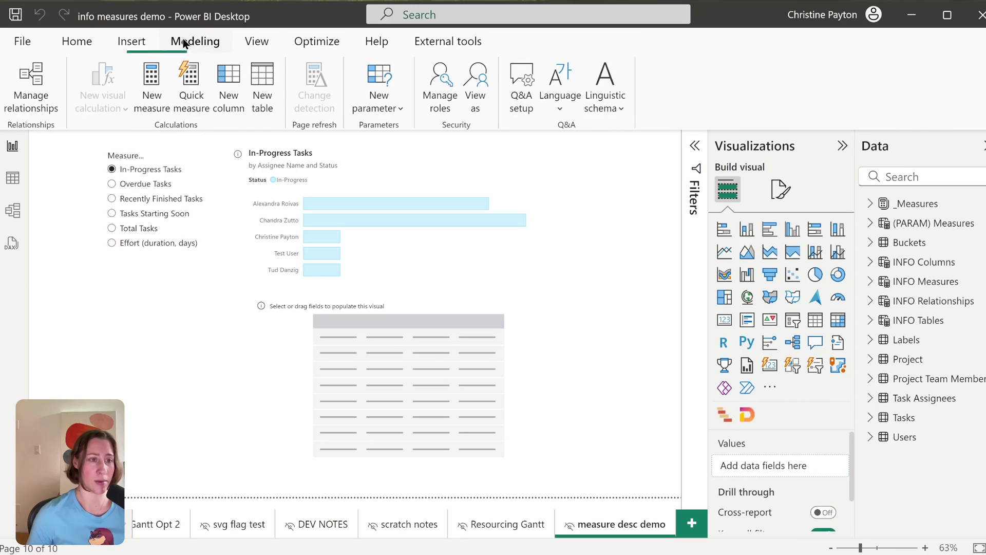
left_click(365, 107)
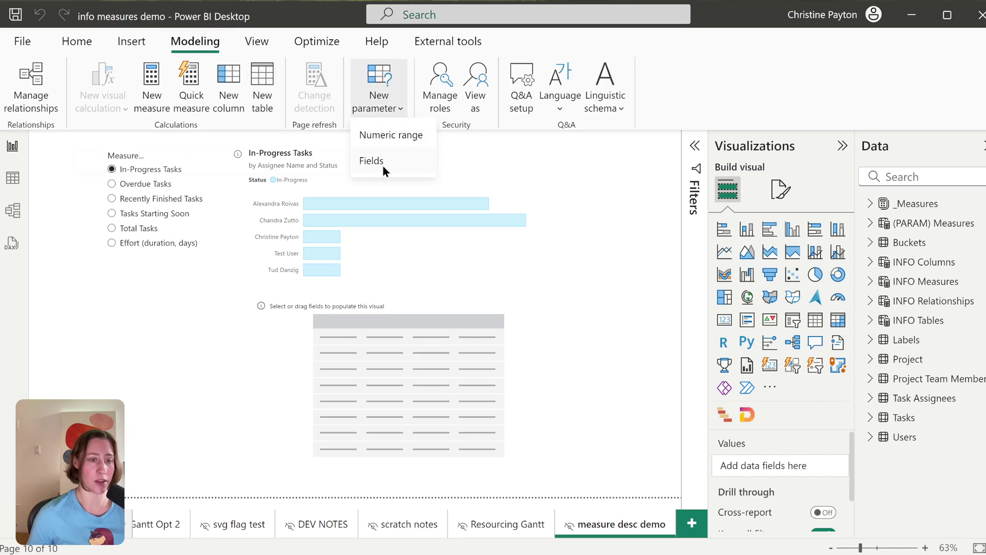
left_click(109, 390)
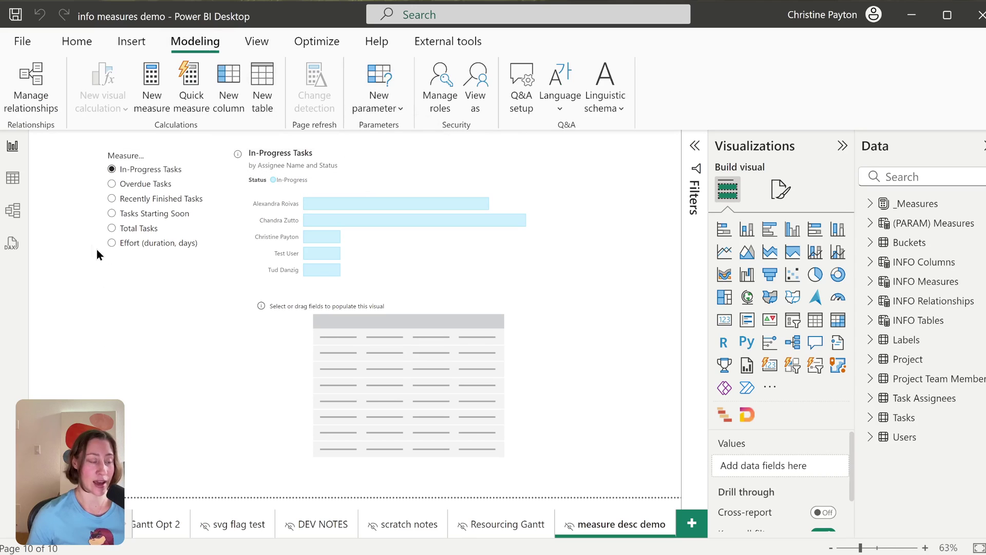
Cycle the chart through Overdue, Recently Finished and In-Progress Tasks, then switch to Table view.
left_click(124, 183)
left_click(135, 198)
left_click(126, 169)
left_click(12, 177)
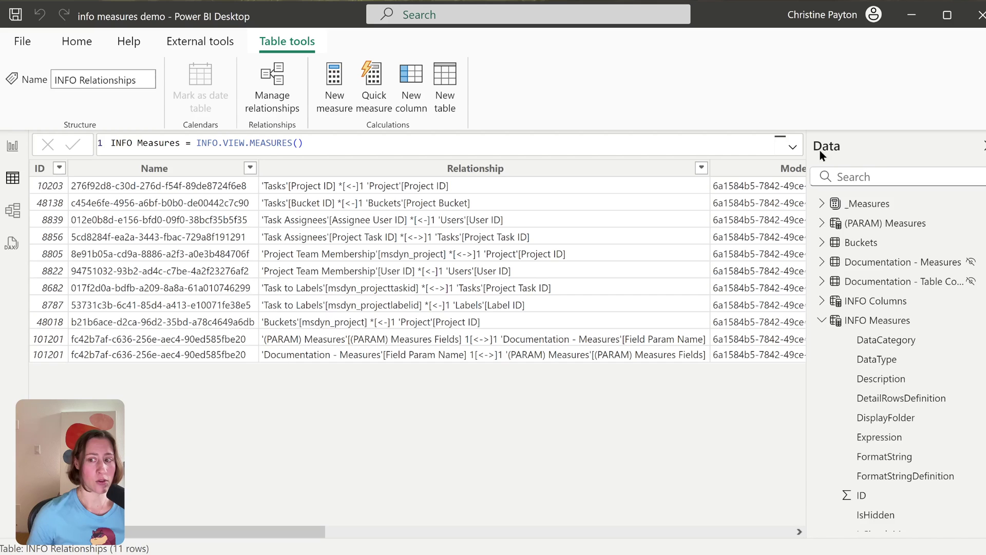
Review the (PARAM) Measures rows and definition, then display the INFO Measures table.
left_click(904, 227)
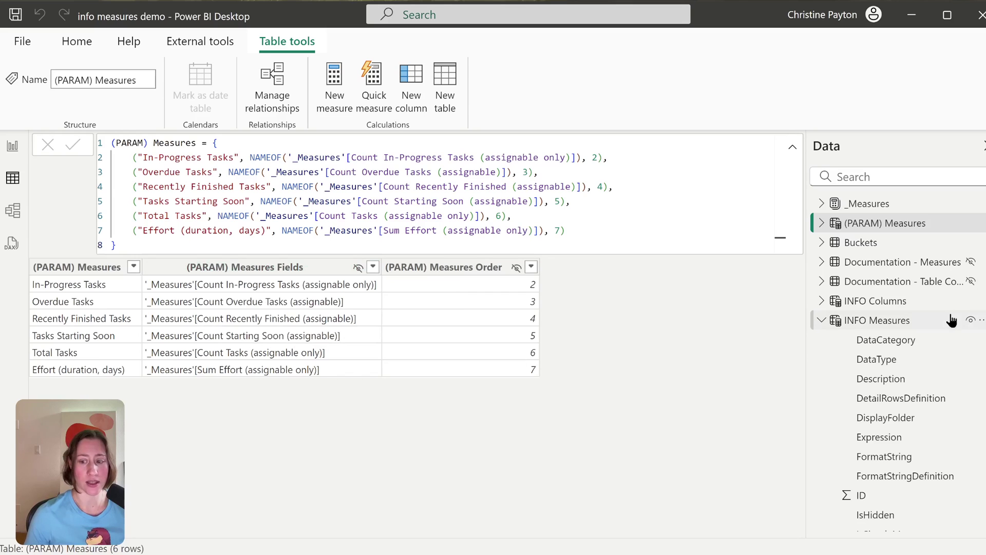
left_click(913, 320)
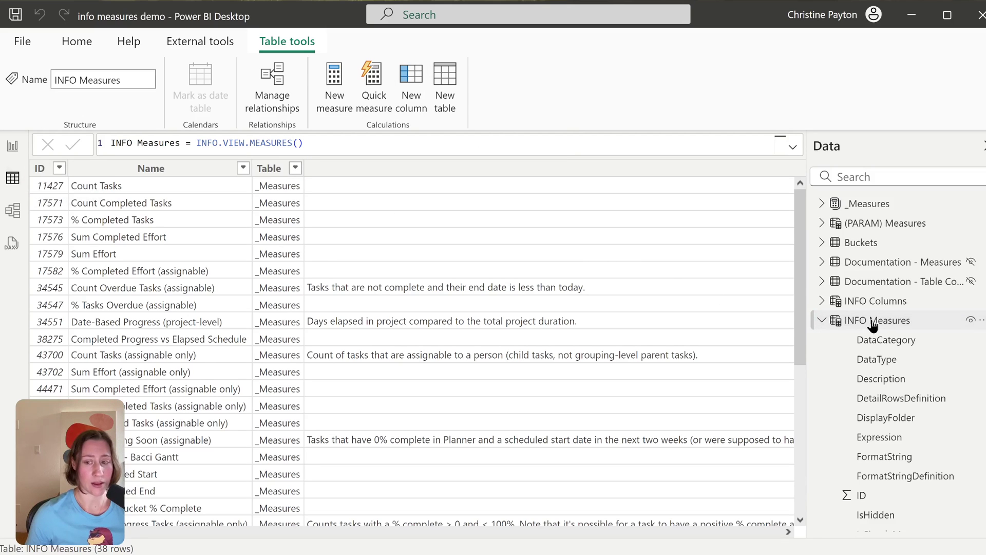
Add column Field Parameter Key = "'" & 'INFO Measures'[Table] & "'" & "[" & 'INFO Measures'[Name] & "]".
left_click(409, 75)
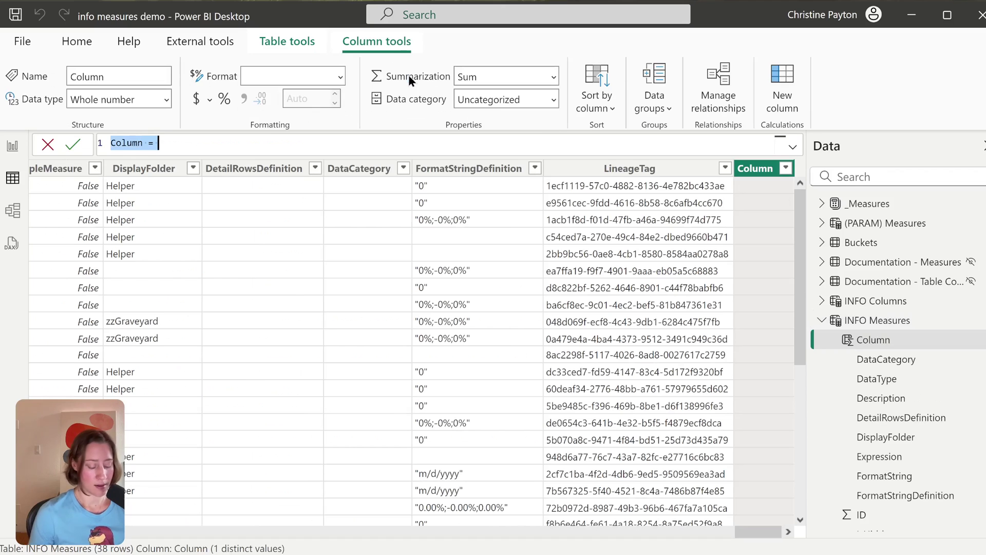
type("Field Parameter Key =")
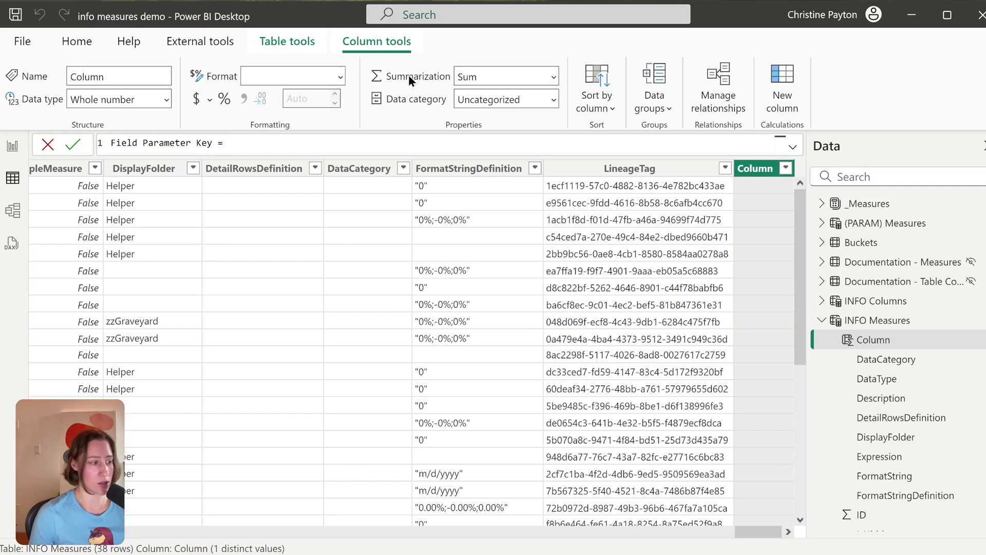
type("\"\"")
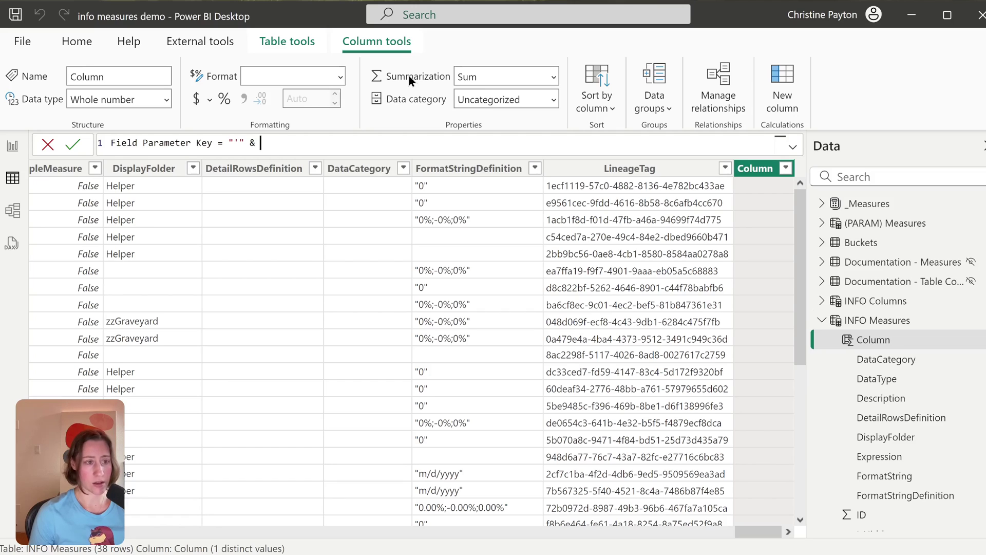
type("table")
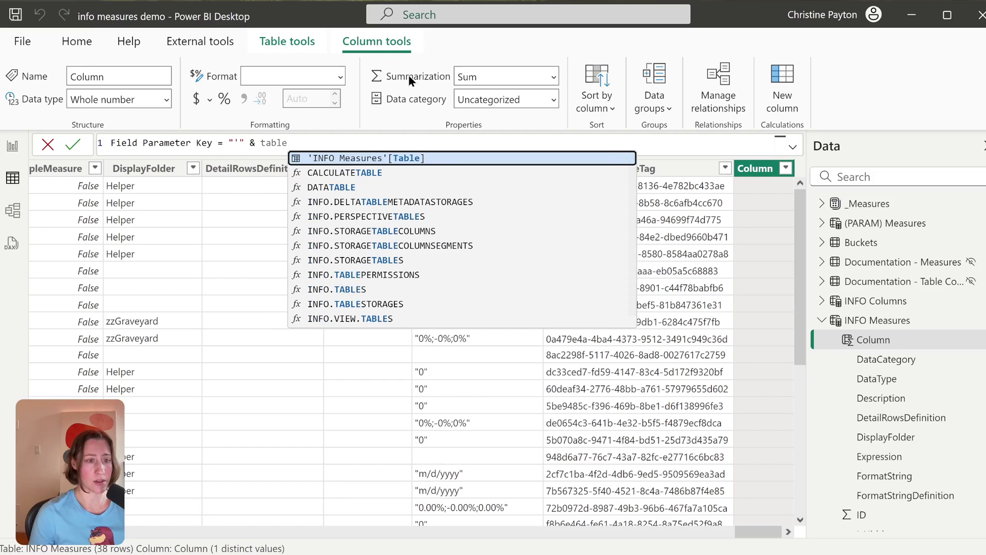
key("Tab")
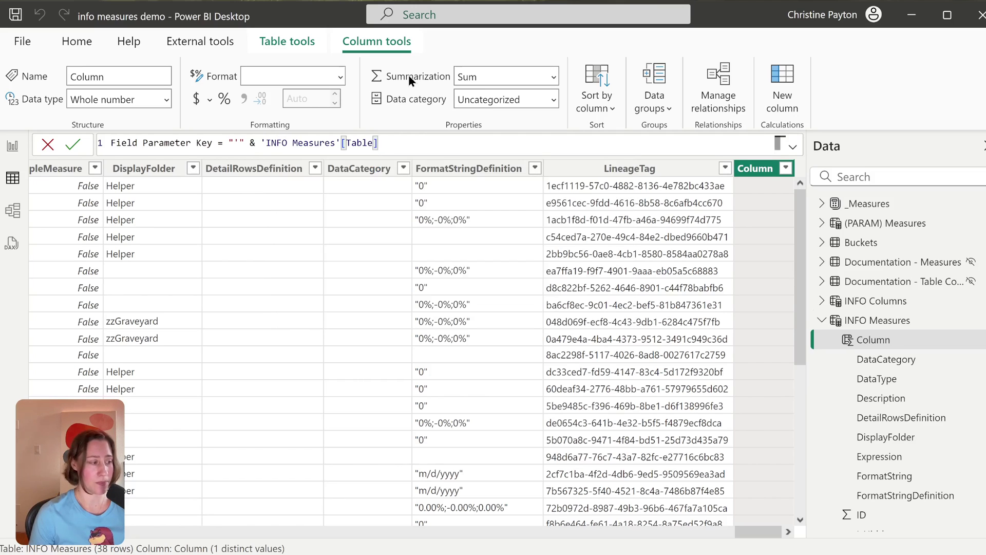
type("& ")
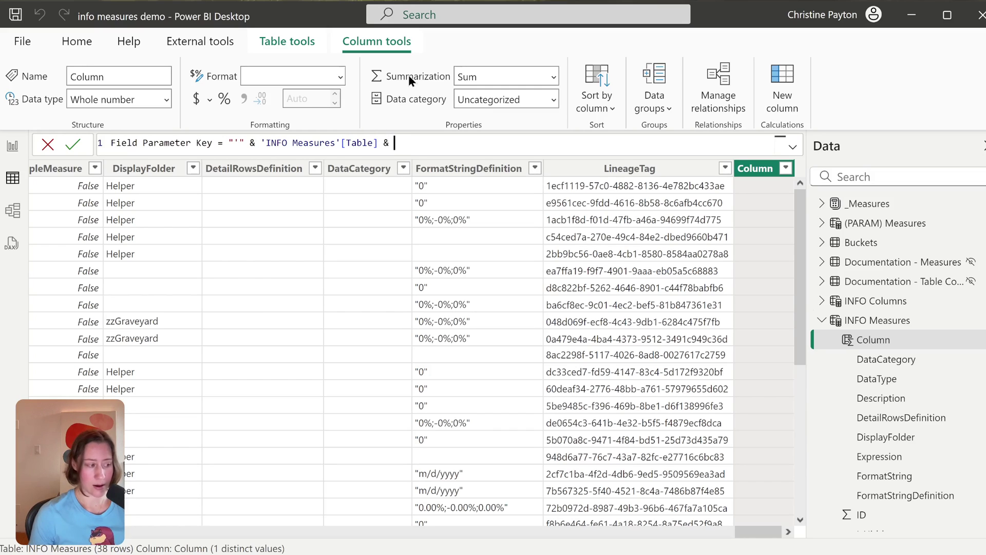
type("\"'\"")
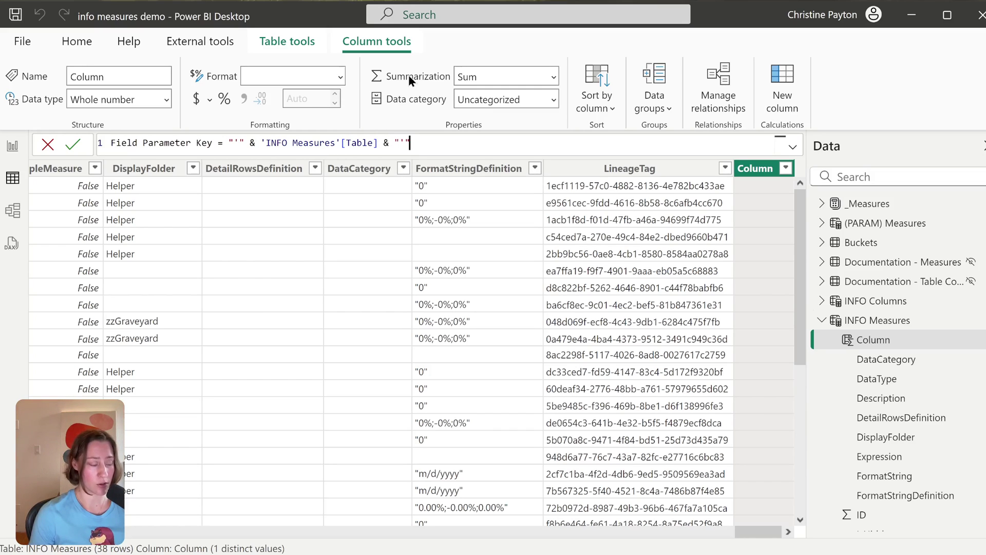
type(" & \"")
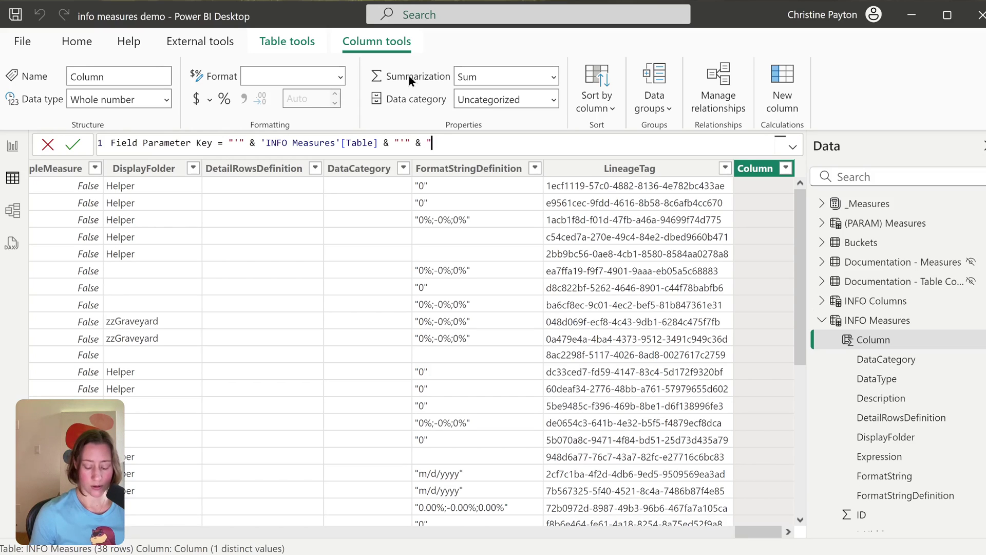
type("[")
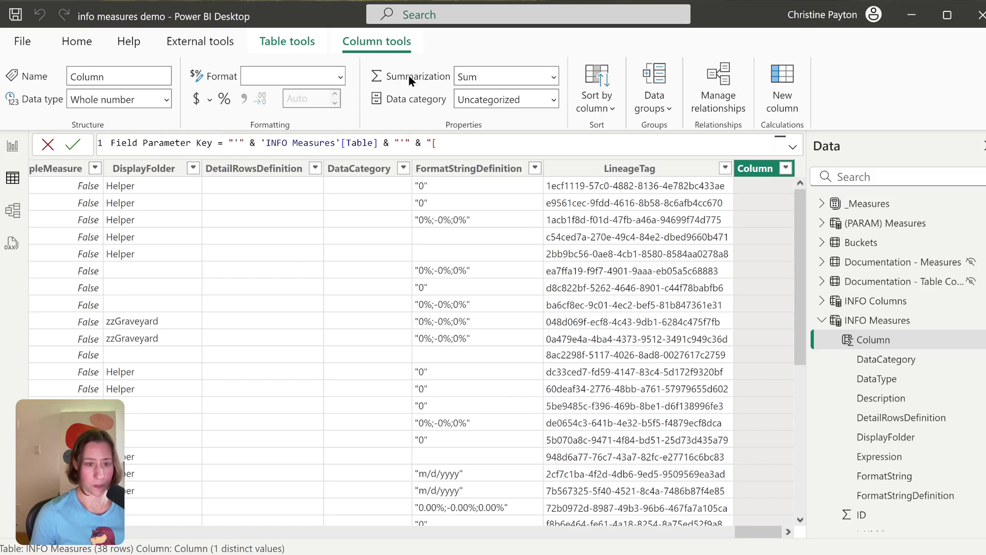
type("\" &")
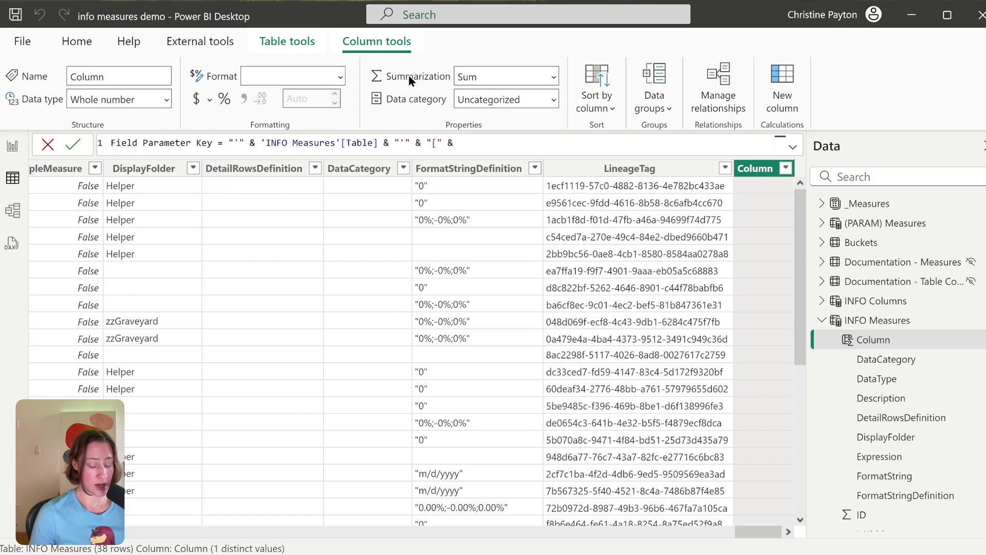
type(" 'INFO Measures'[Name] &")
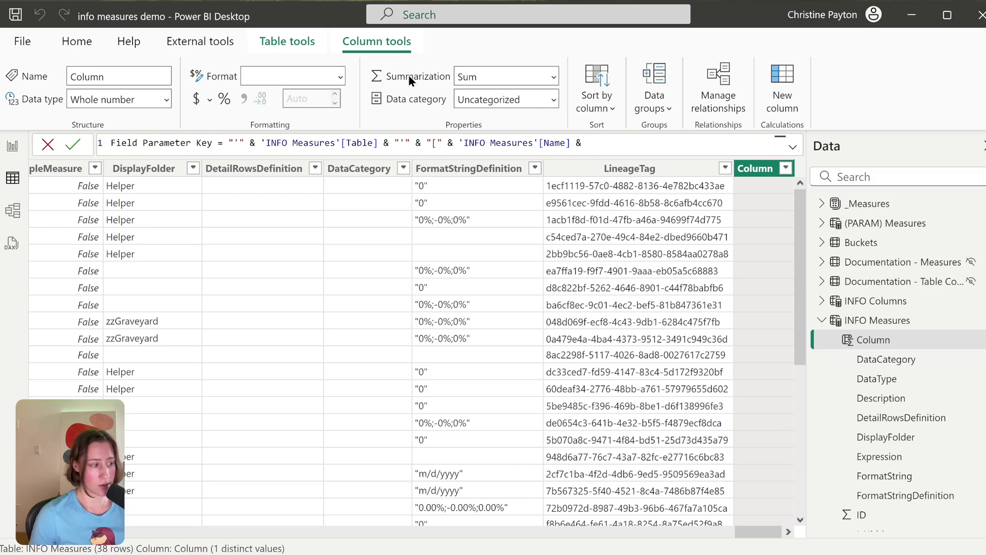
type(" \"")
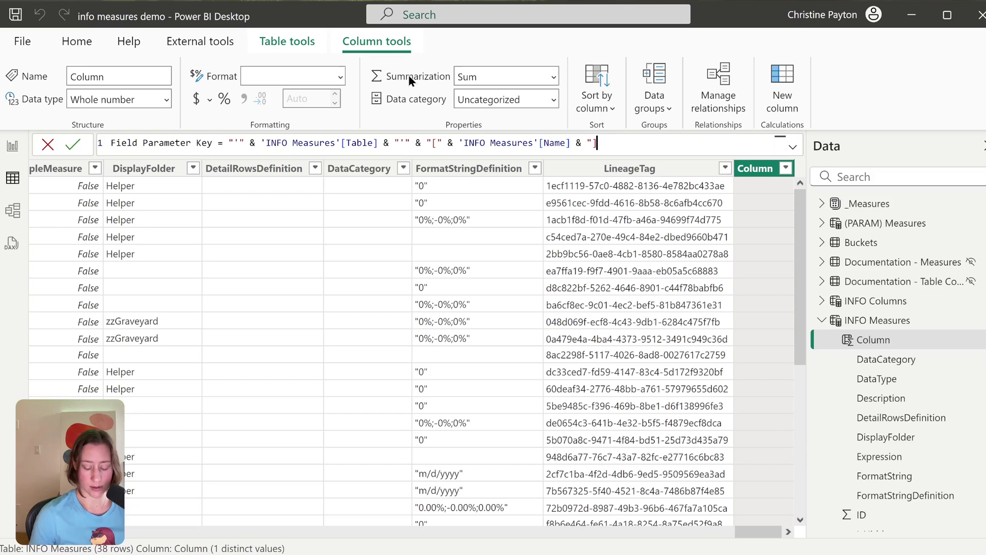
key("Return")
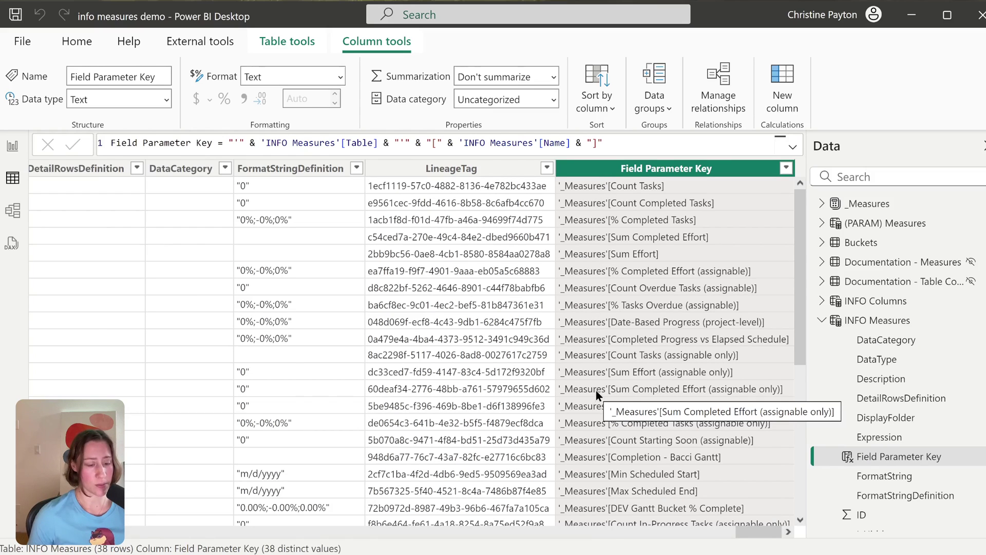
Drag INFO Measures, INFO Columns, INFO Tables and (PARAM) Measures onto the Layout 1 diagram.
left_click(20, 210)
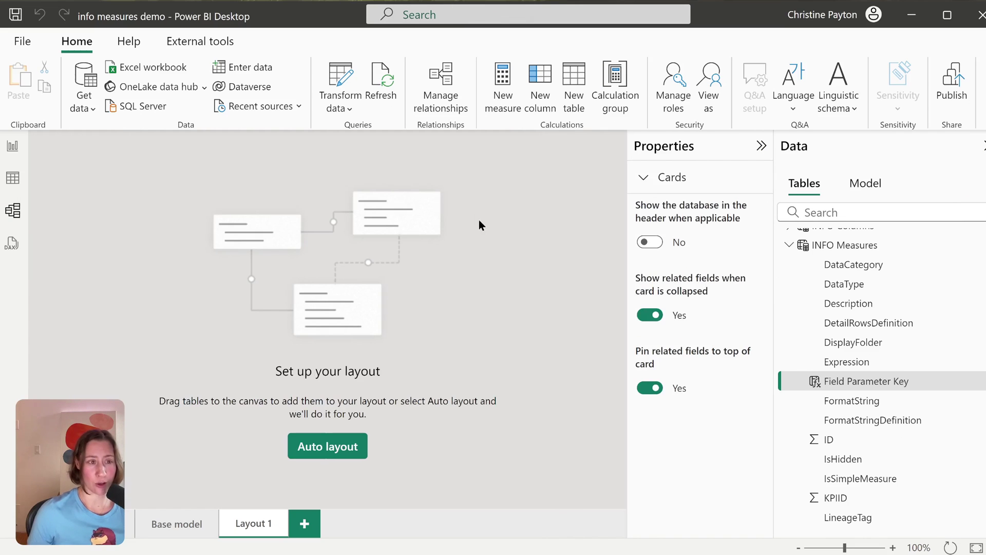
left_click_drag(870, 249, 283, 257)
scroll(881, 309, "up", 2)
left_click_drag(880, 308, 465, 248)
scroll(614, 304, "down", 3)
scroll(837, 359, "down", 10)
left_click_drag(837, 371, 440, 248)
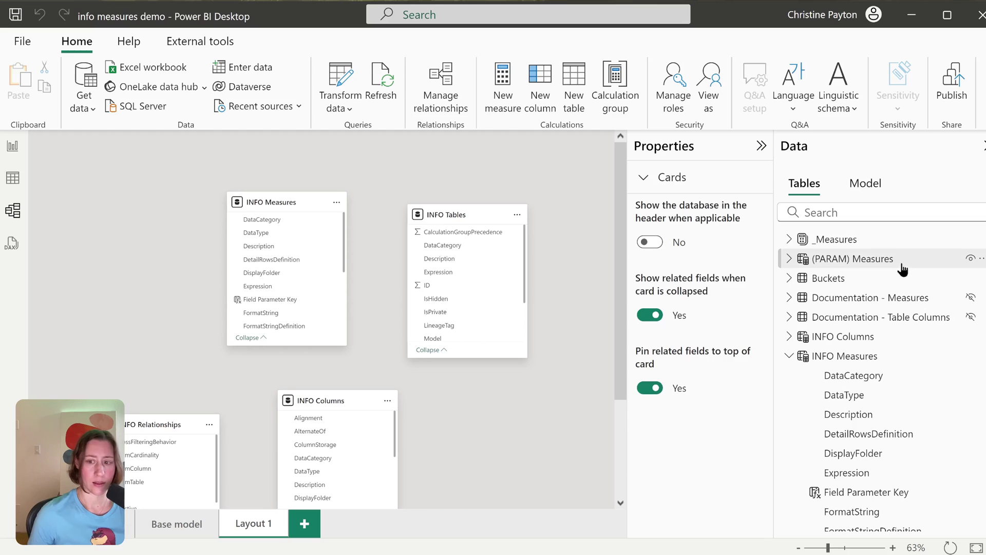
left_click_drag(853, 258, 144, 214)
left_click(334, 368)
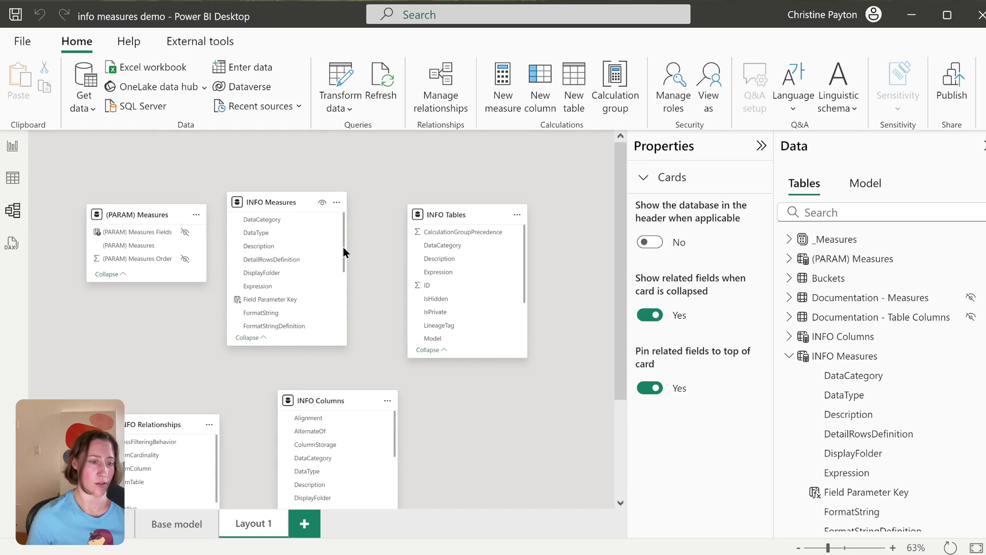
Link INFO Measures[Field Parameter Key] to (PARAM) Measures as a one-to-one, both-direction relationship.
left_click_drag(343, 247, 342, 260)
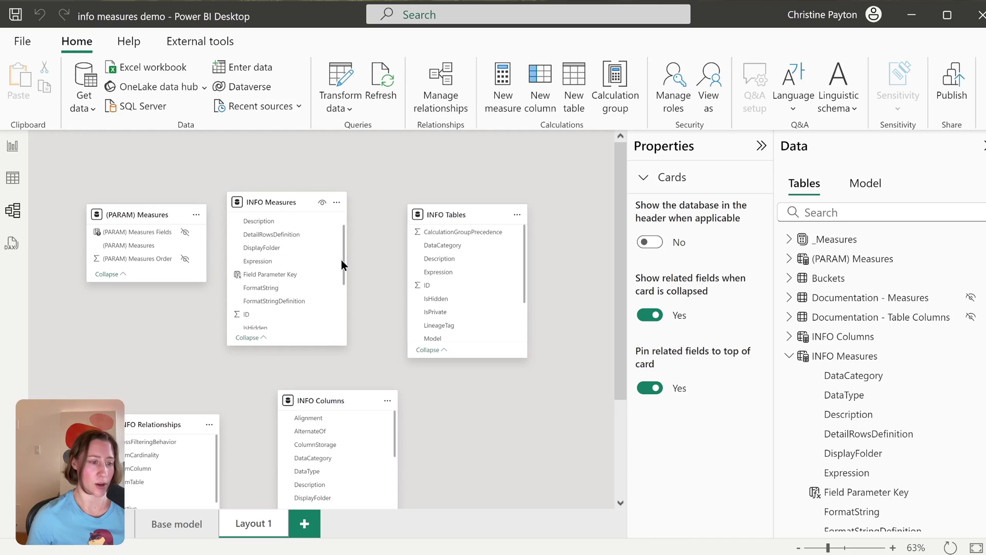
left_click(269, 271)
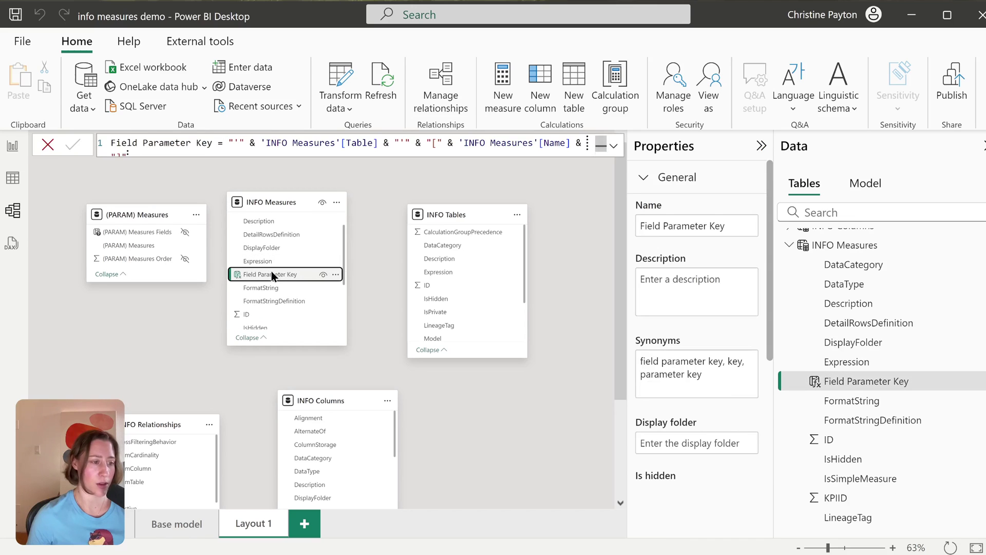
left_click_drag(292, 273, 136, 235)
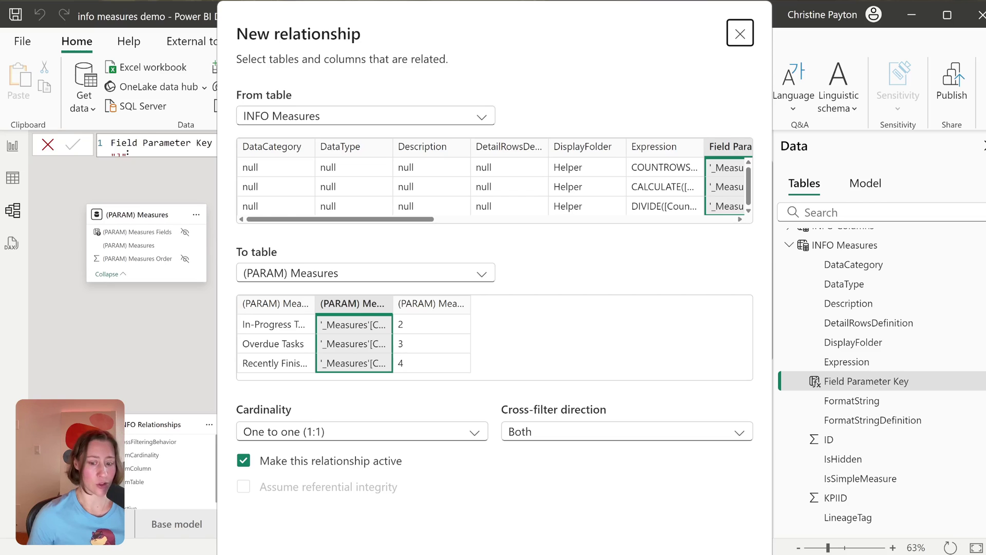
key("Return")
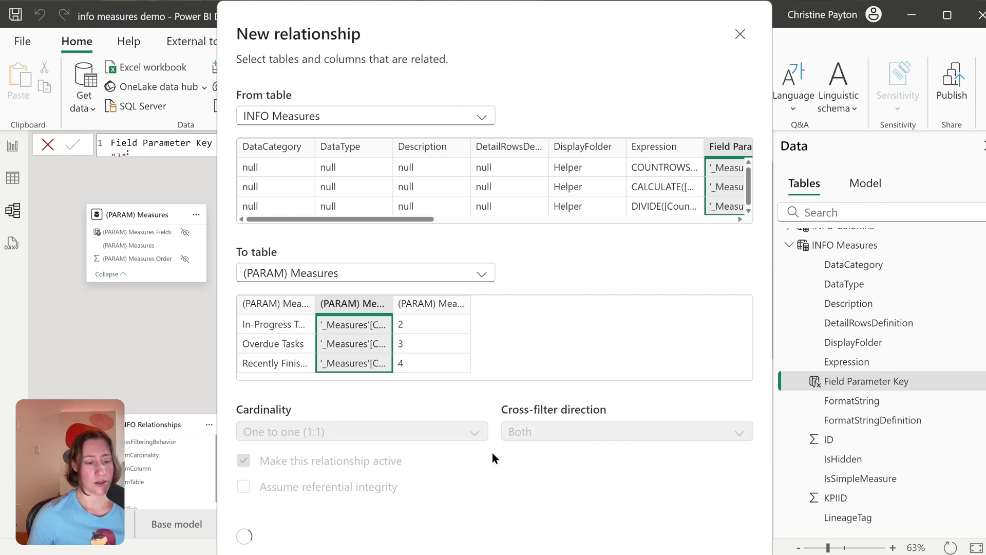
scroll(363, 252, "down", 3)
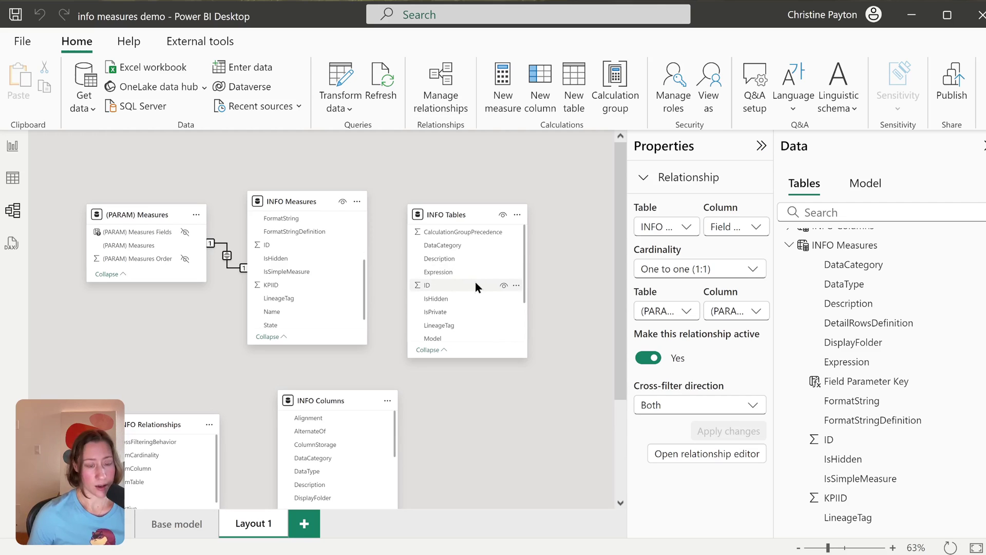
Relate INFO Tables[Name] many-to-one with INFO Measures[Table].
scroll(475, 282, "down", 2)
left_click(445, 215)
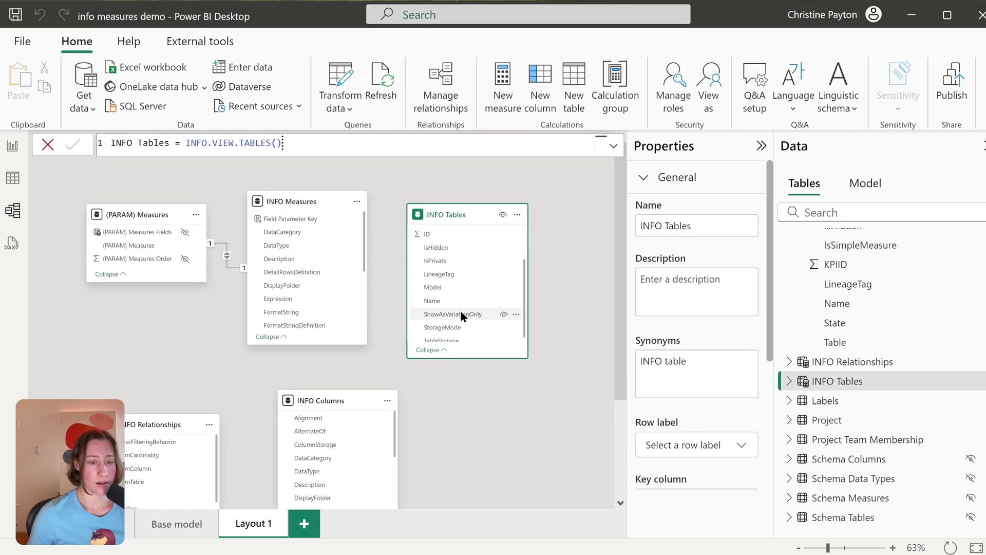
left_click(446, 302)
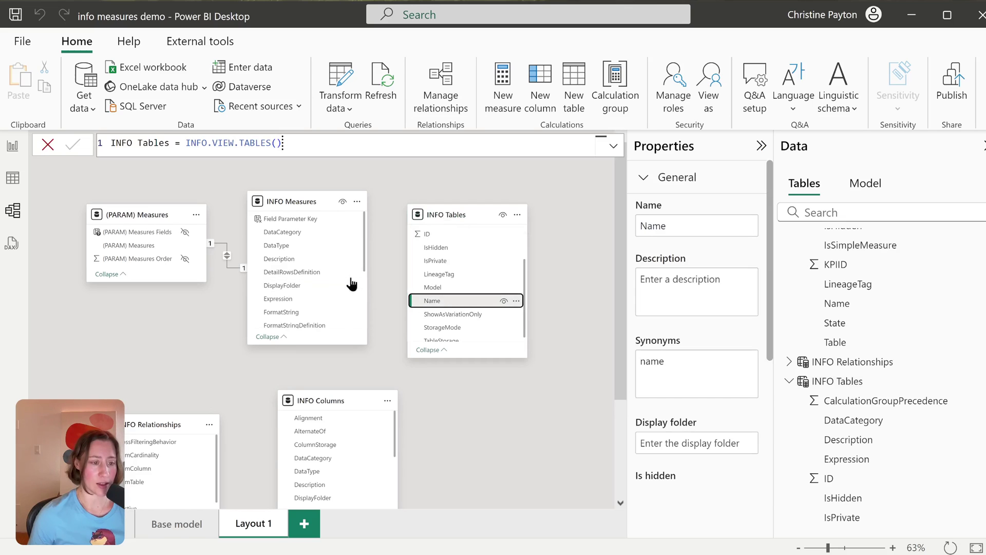
scroll(339, 282, "down", 3)
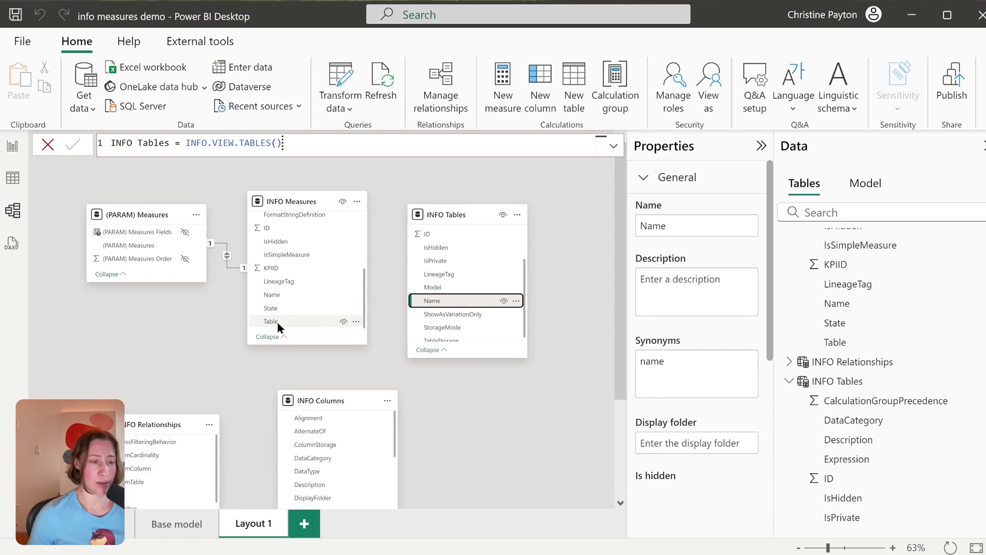
left_click_drag(437, 301, 271, 322)
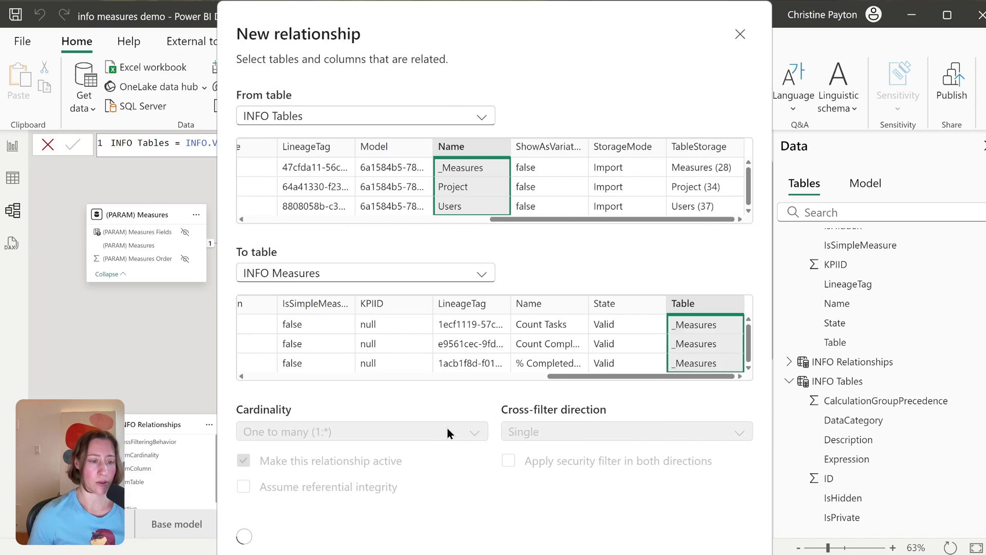
key("Return")
Move INFO Columns right and relate INFO Tables[Name] to INFO Columns[Table].
left_click_drag(303, 400, 470, 393)
scroll(590, 350, "down", 3)
scroll(588, 351, "up", 2)
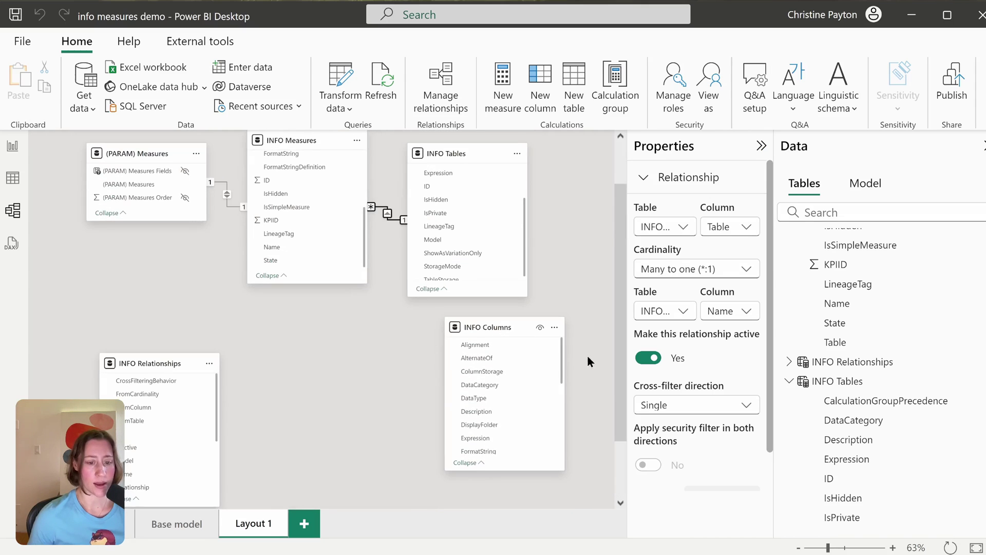
scroll(513, 401, "down", 3)
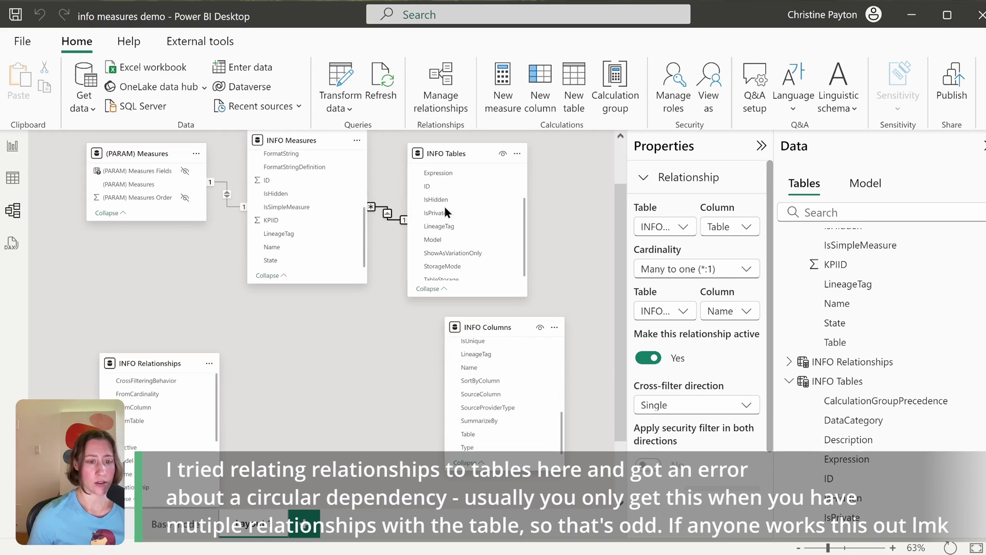
scroll(455, 207, "up", 2)
left_click(434, 171)
left_click_drag(451, 170, 468, 434)
key("Return")
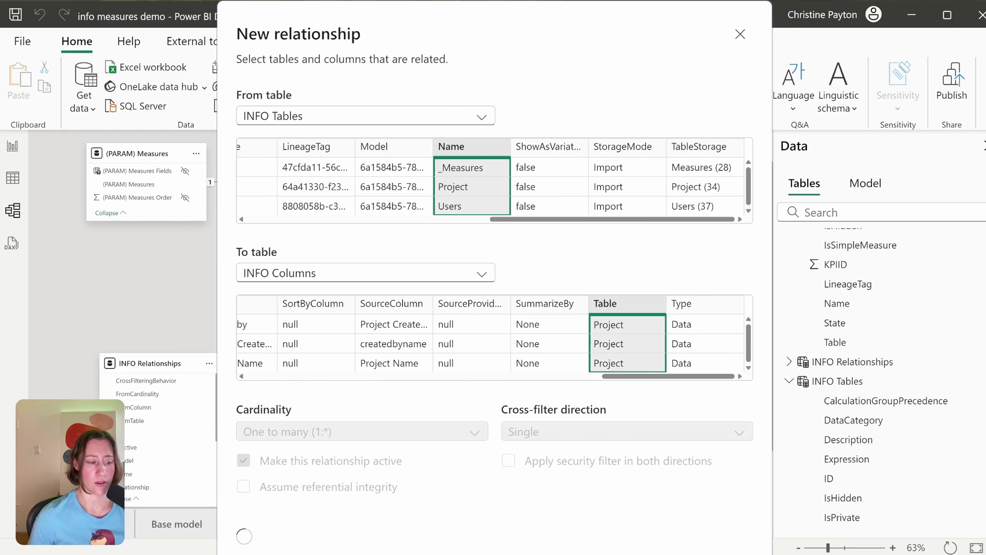
Back on the report page, insert a Help button beside the In-Progress Tasks chart title.
left_click(13, 147)
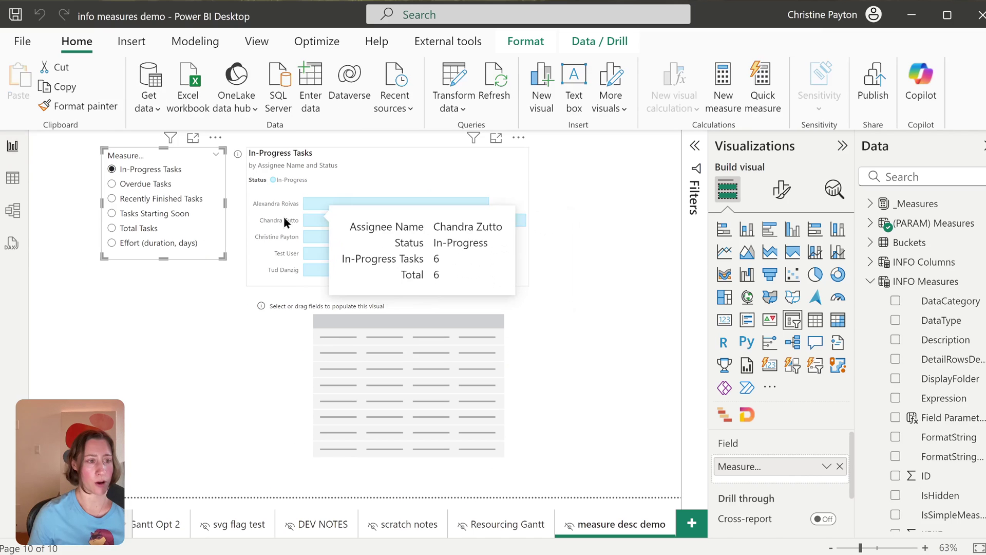
left_click(236, 157)
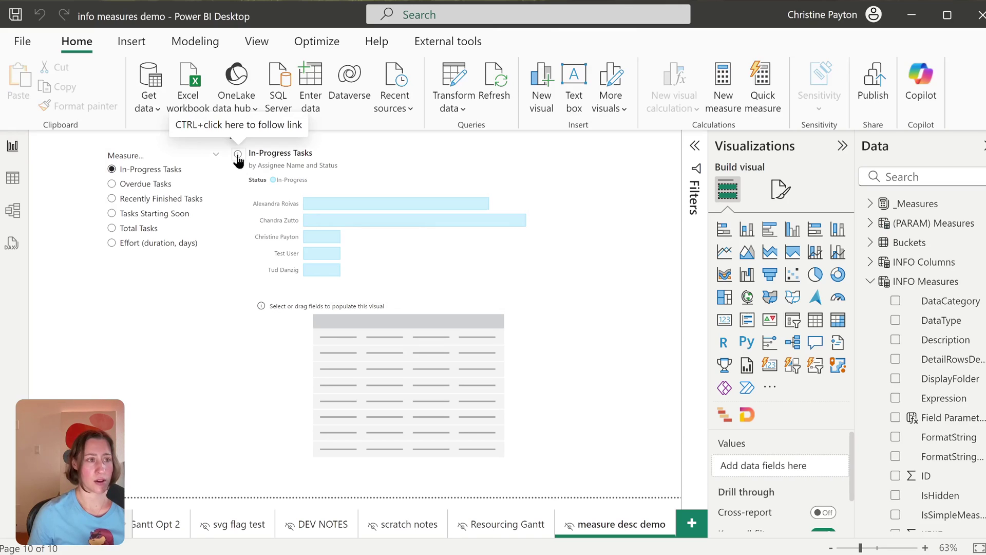
left_click(132, 42)
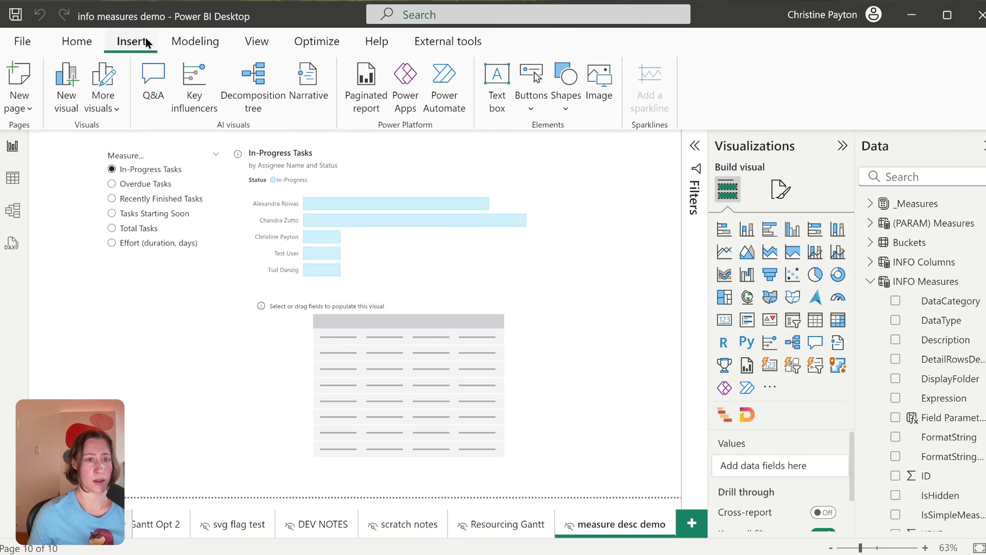
left_click(531, 110)
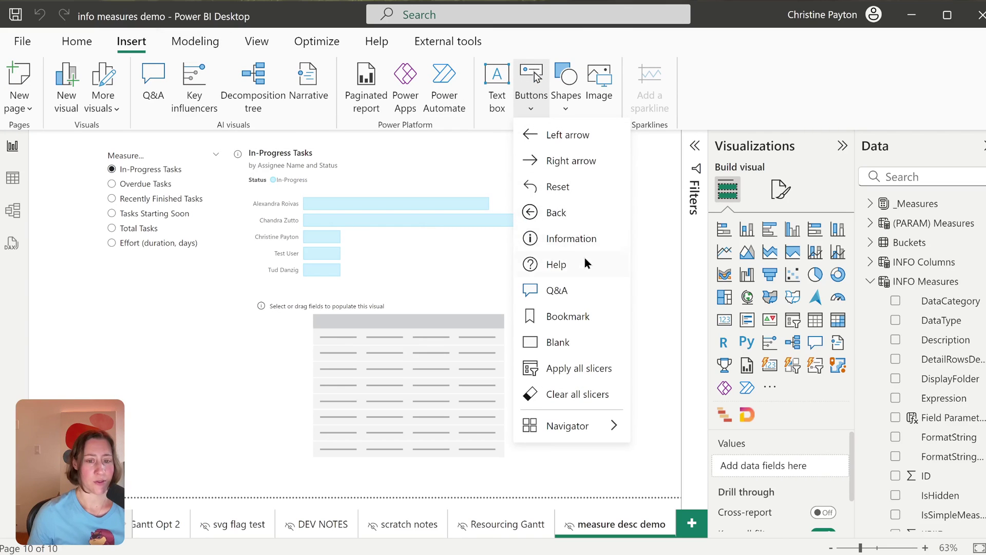
left_click(554, 265)
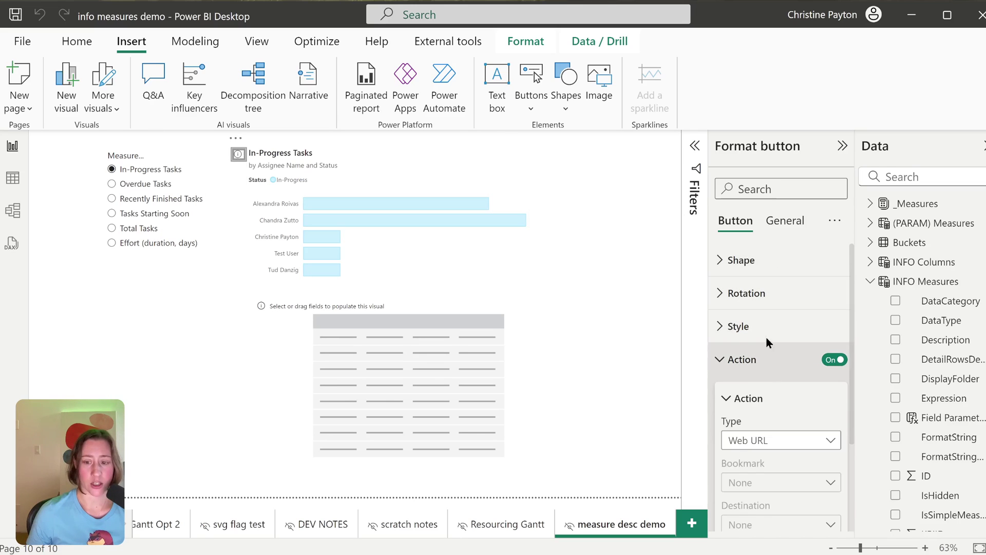
Keep Web URL as the help button's Action type.
left_click(759, 359)
scroll(769, 336, "down", 2)
scroll(771, 334, "up", 1)
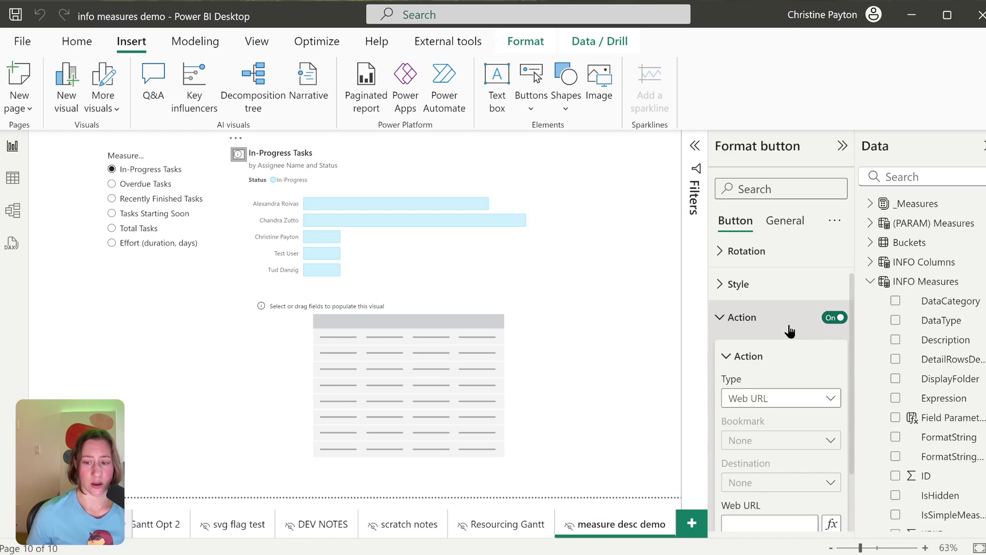
scroll(789, 332, "down", 2)
left_click(768, 318)
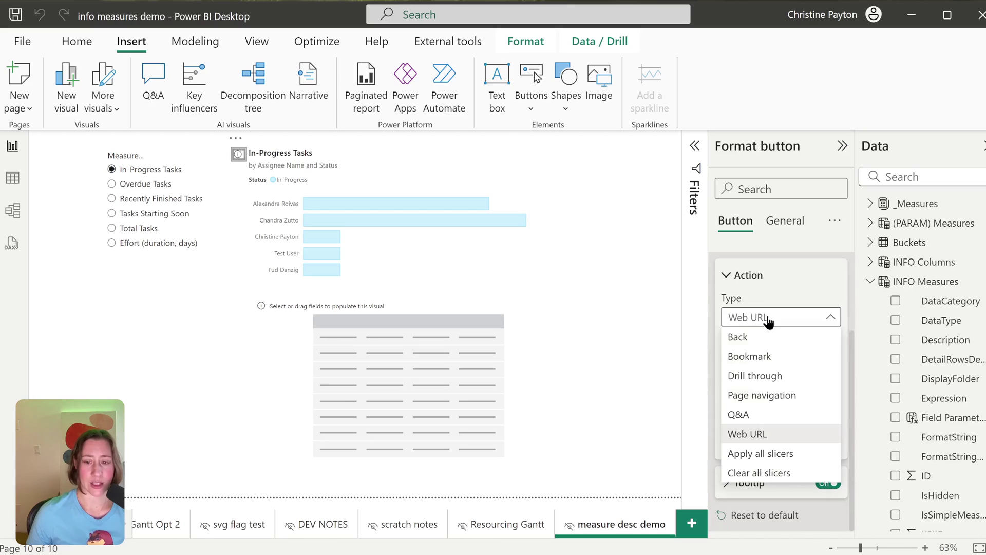
left_click(802, 436)
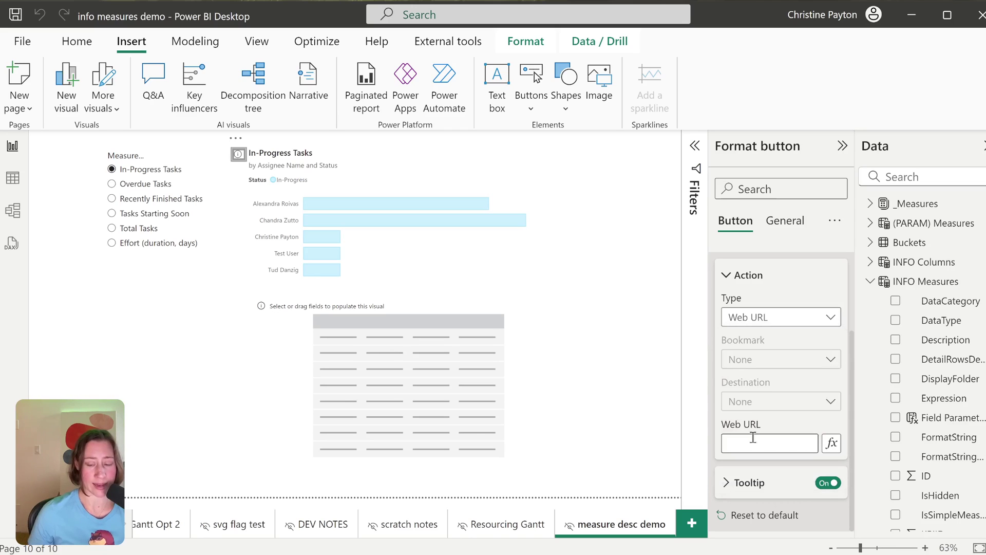
Set the button's tooltip text conditionally to the INFO Measures Description field.
left_click(758, 491)
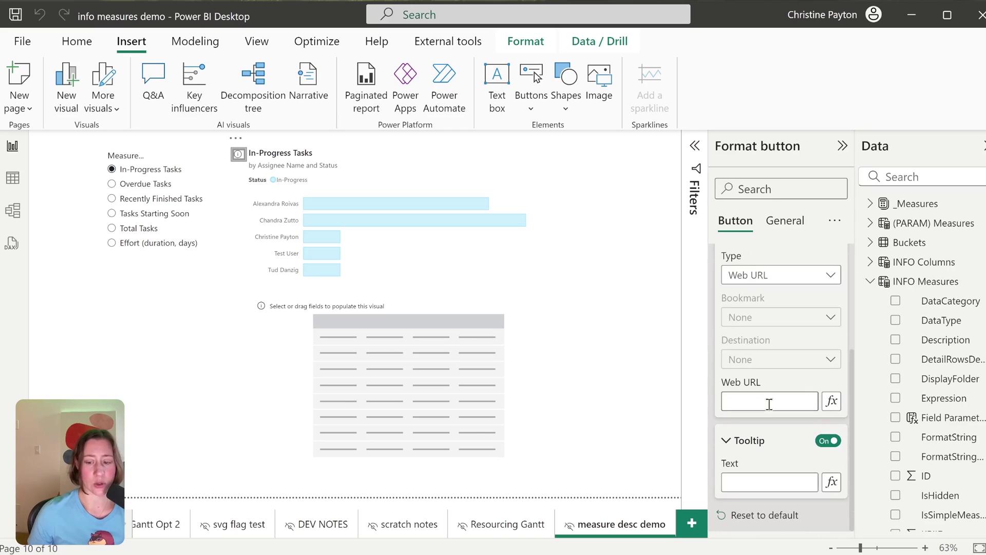
left_click(832, 483)
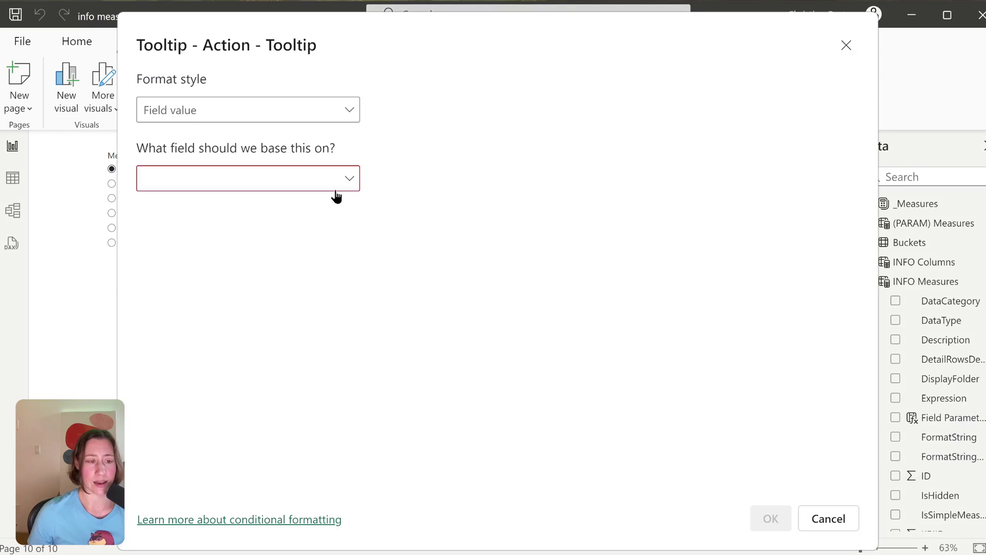
left_click(330, 188)
type("desc")
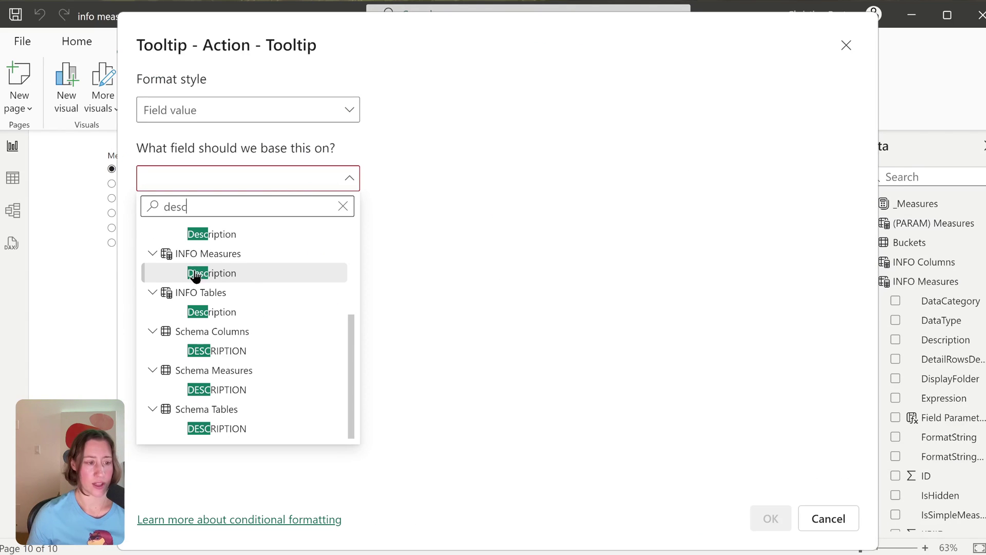
left_click(222, 273)
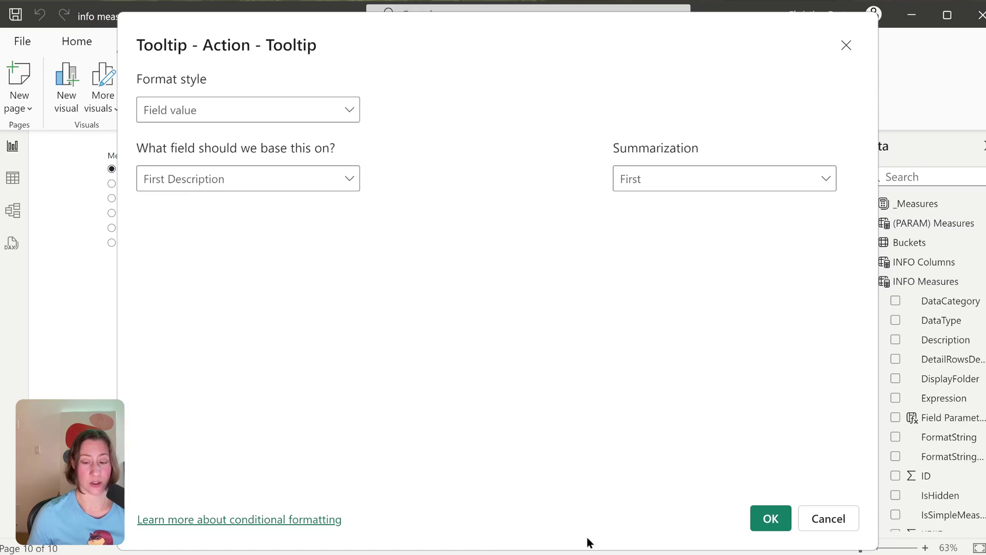
left_click(772, 518)
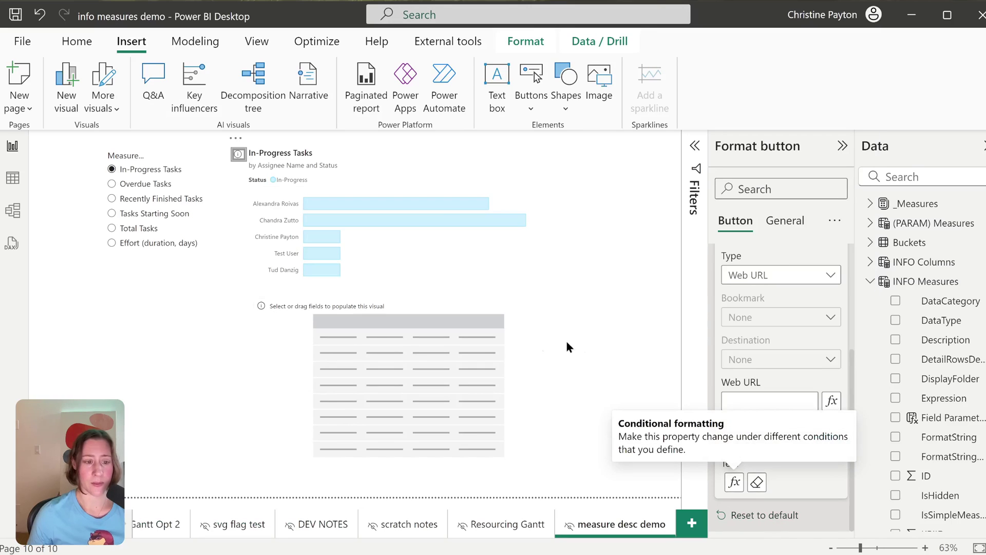
Check the info button's tooltip and switch the chart to Overdue Tasks.
left_click(237, 204)
mouse_move(240, 160)
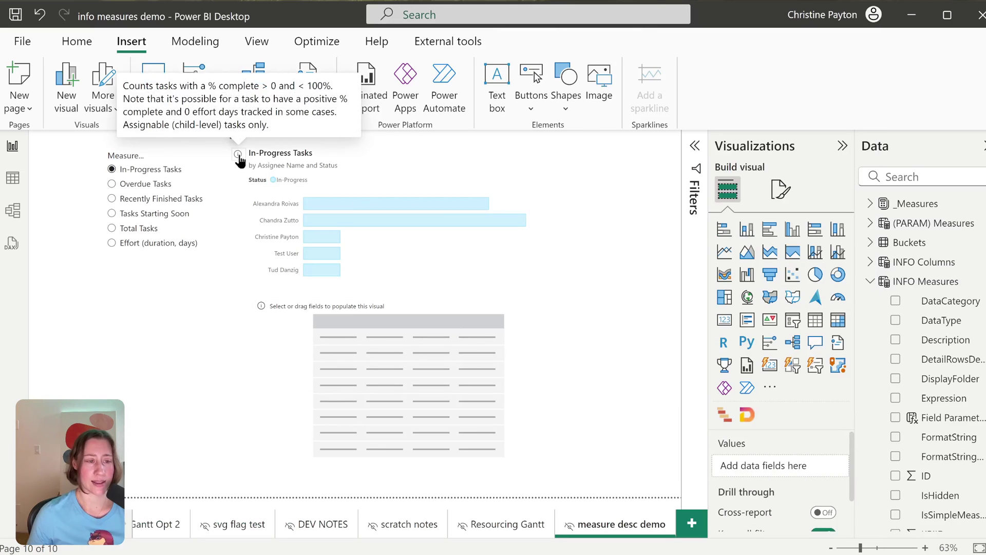
left_click(147, 185)
Add Description to the empty table, then try Tasks Starting Soon, Total Tasks and Overdue Tasks.
mouse_move(239, 158)
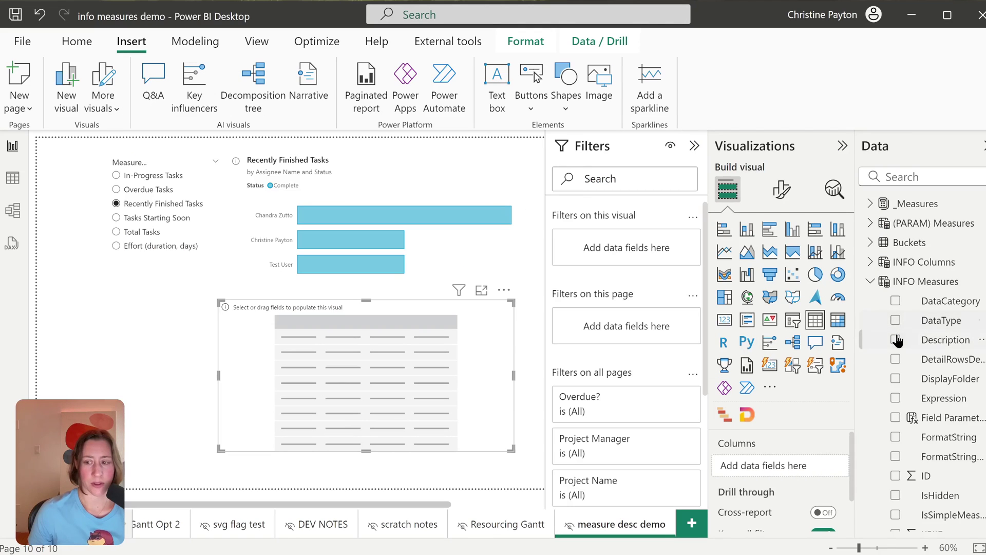
left_click(896, 339)
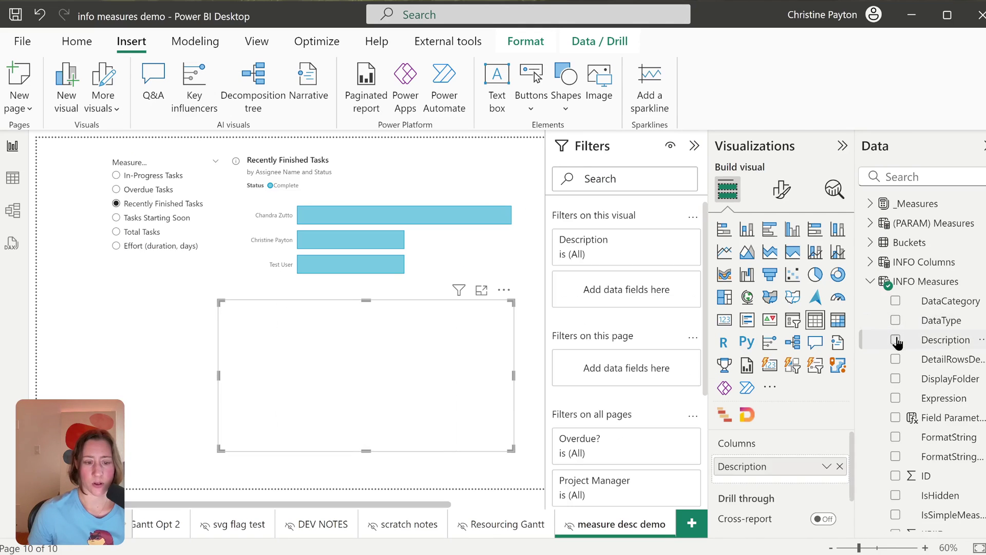
left_click(137, 219)
left_click(135, 232)
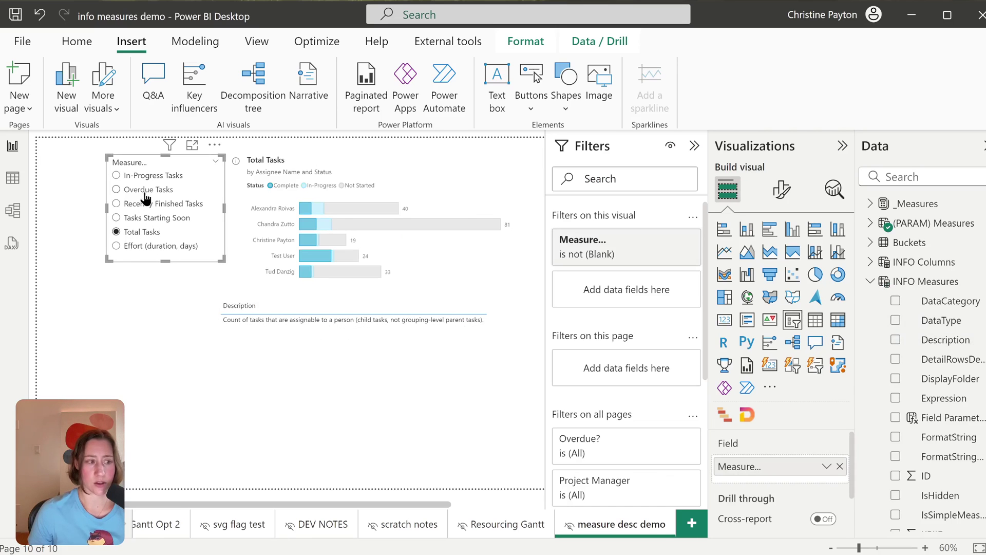
left_click(146, 191)
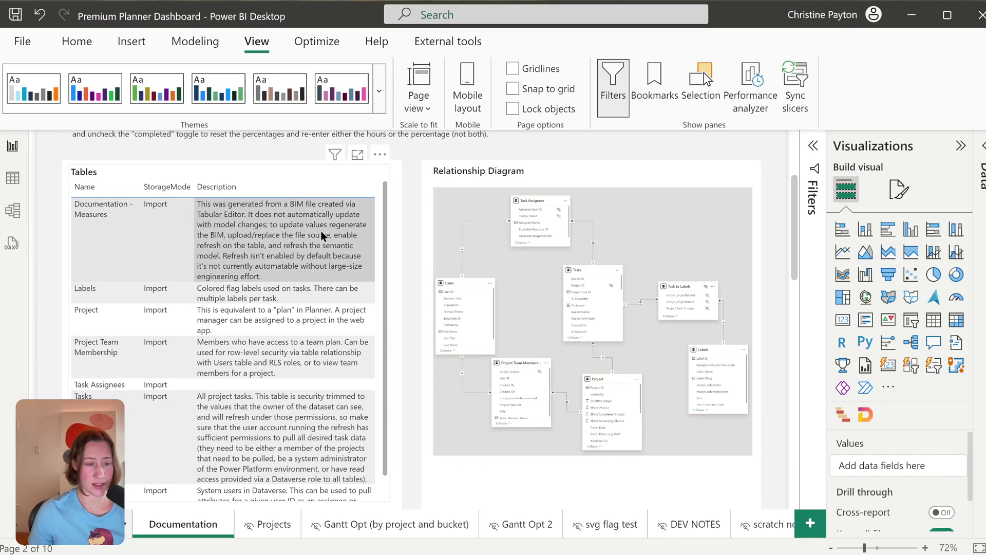
Review the Tables visual's IsHidden and Name filters, then scroll down to the Columns table.
left_click(389, 187)
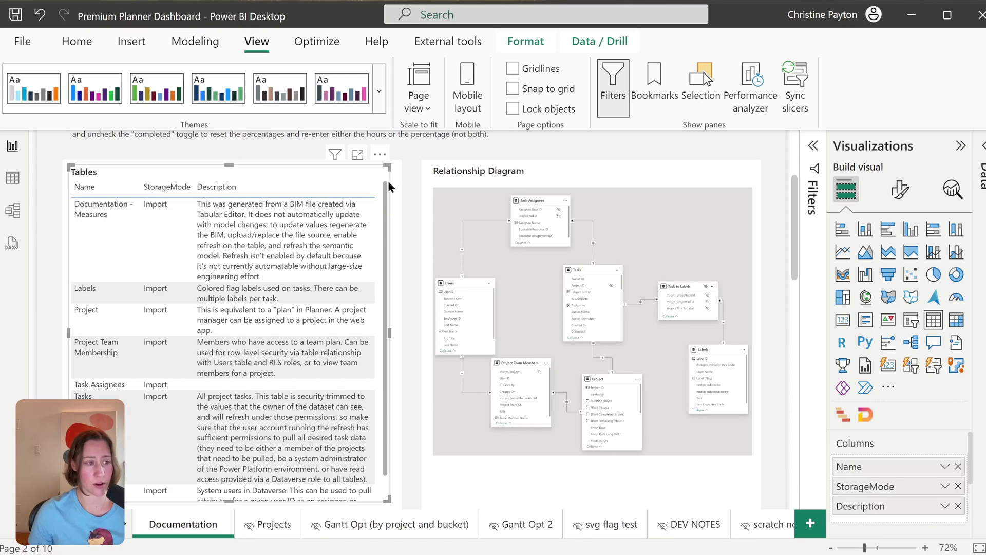
scroll(385, 195, "down", 3)
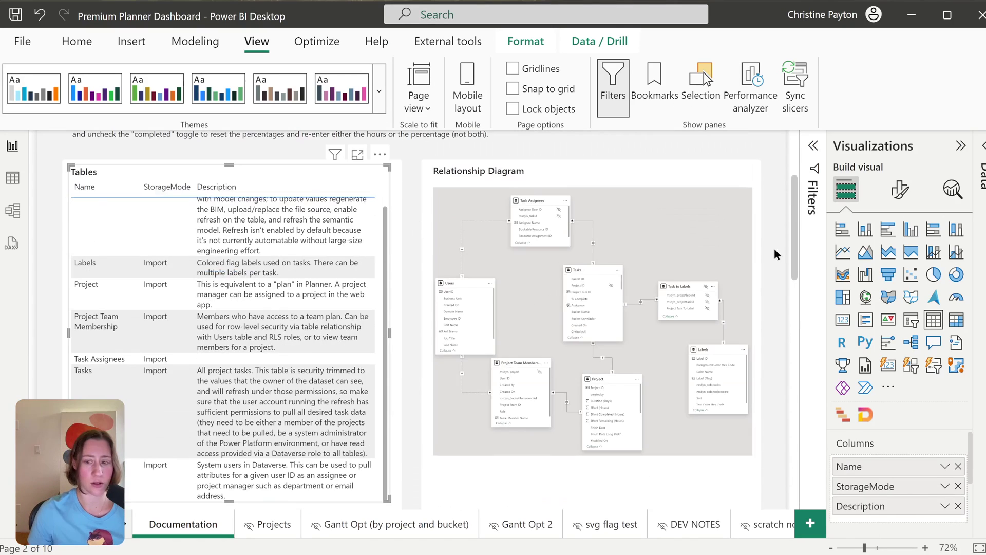
left_click(814, 146)
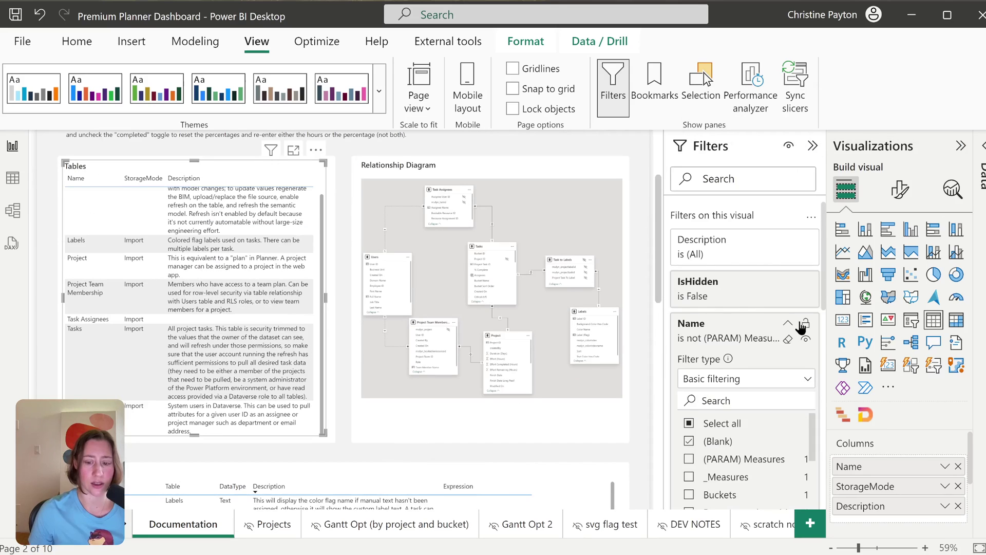
scroll(760, 308, "down", 3)
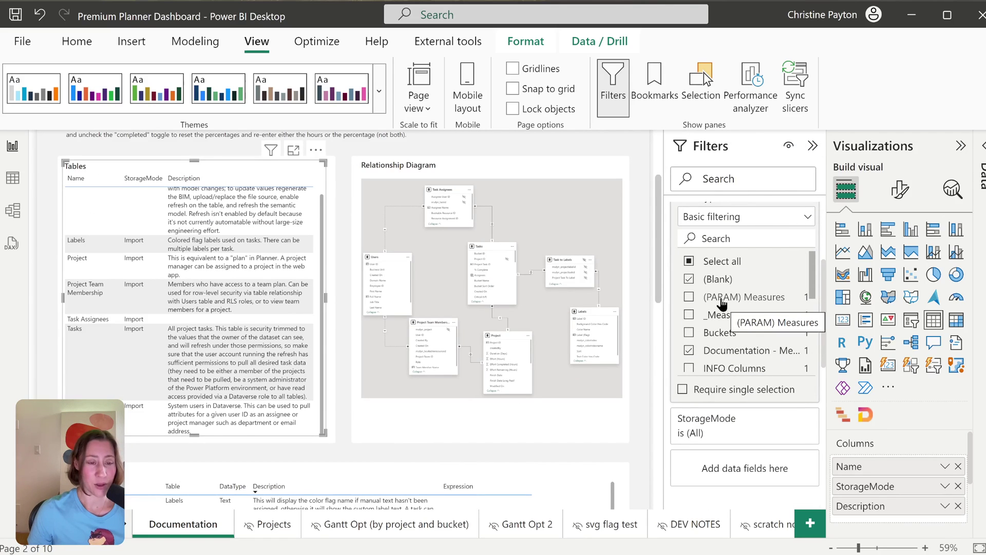
scroll(645, 297, "down", 3)
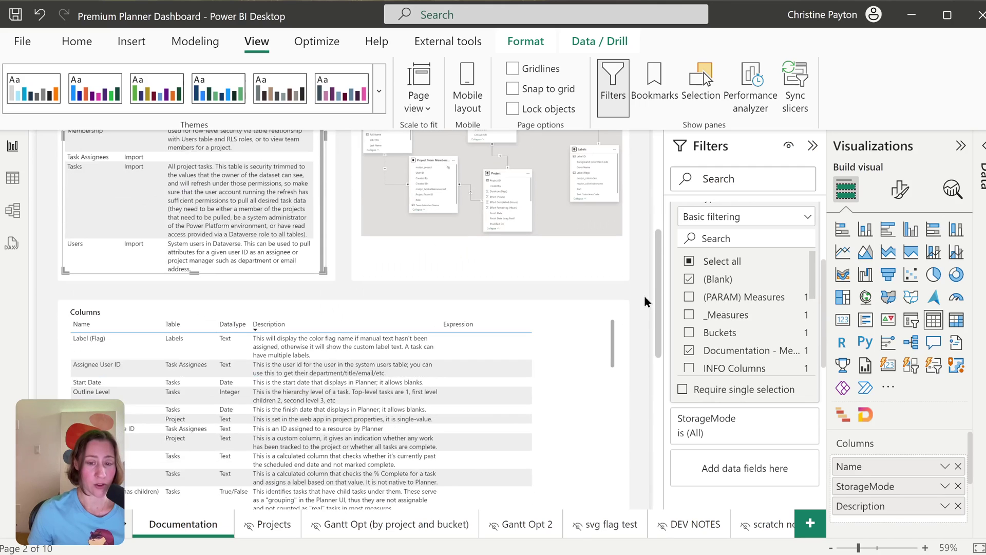
scroll(646, 294, "down", 3)
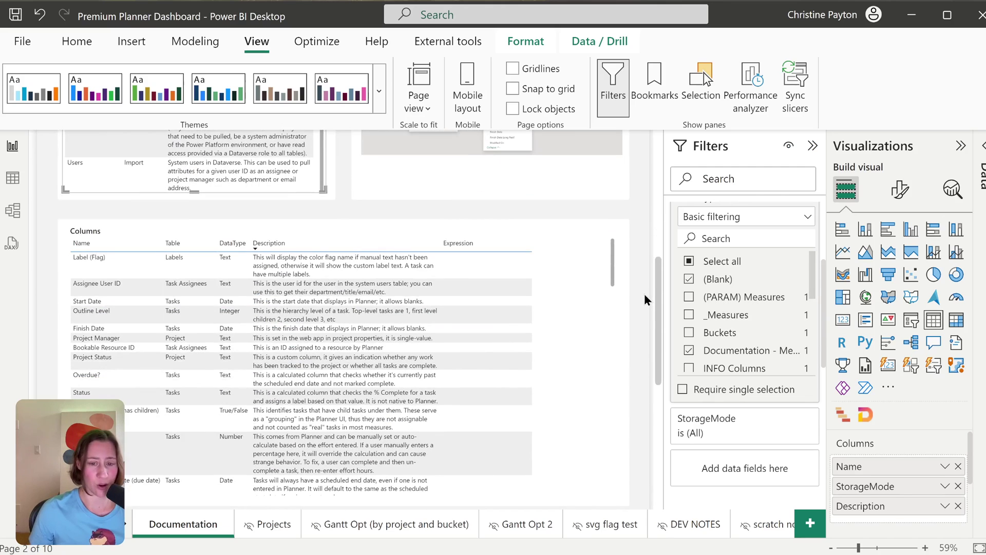
left_click(644, 294)
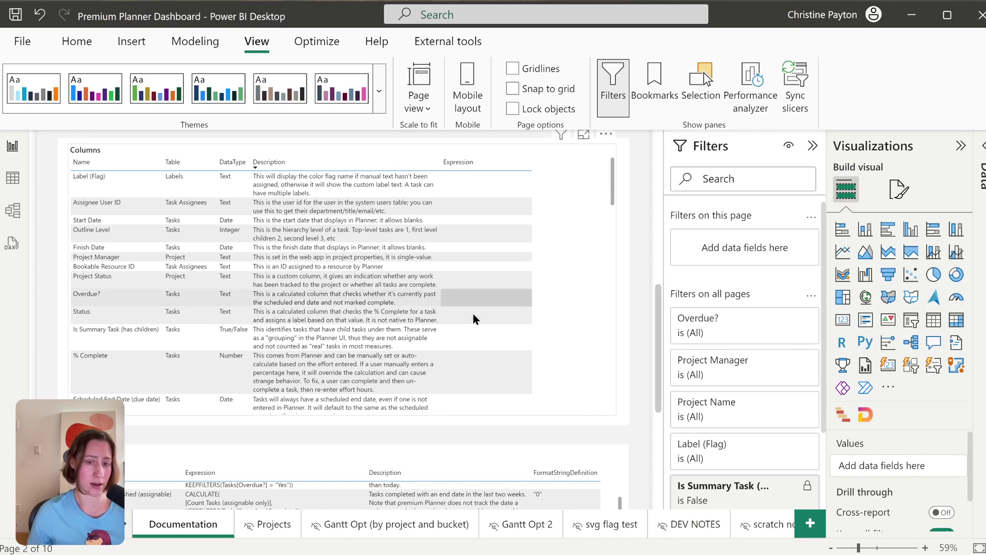
Search the data fields for 'ishid' and check the Measures documentation table's filters.
left_click(982, 145)
left_click(907, 177)
type("ishid")
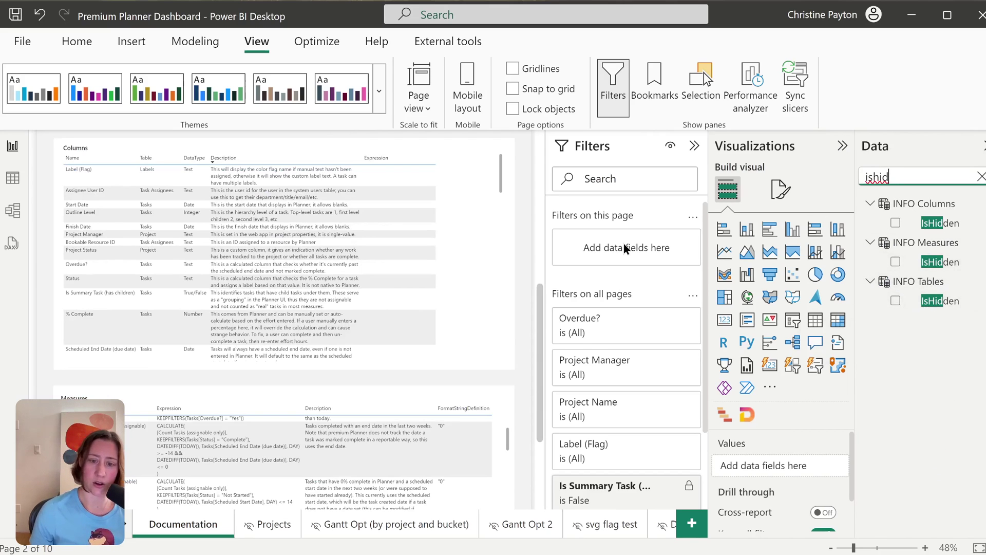
scroll(514, 350, "down", 3)
left_click(526, 334)
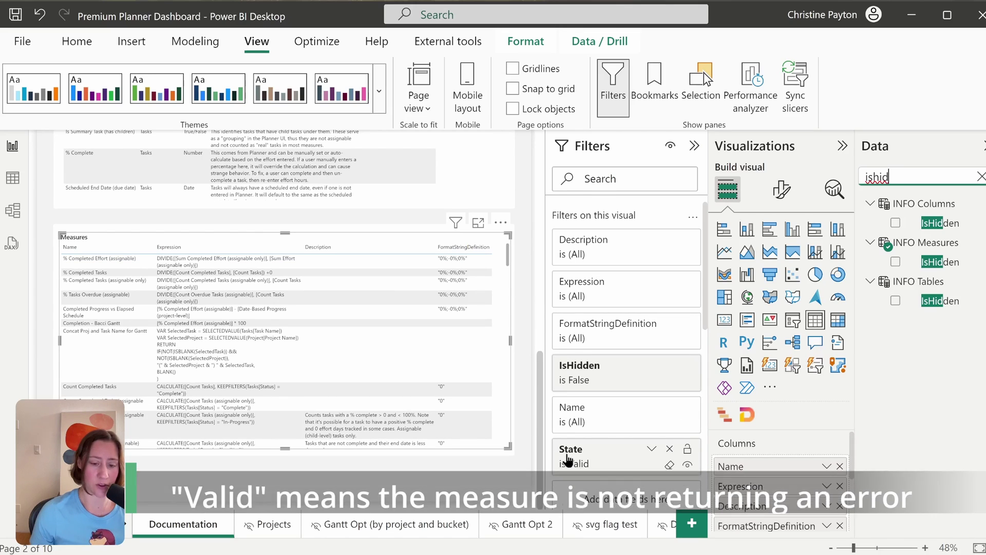
Search the data fields for 'folder' to find the DisplayFolder fields.
double_click(913, 172)
type("folder")
left_click(519, 465)
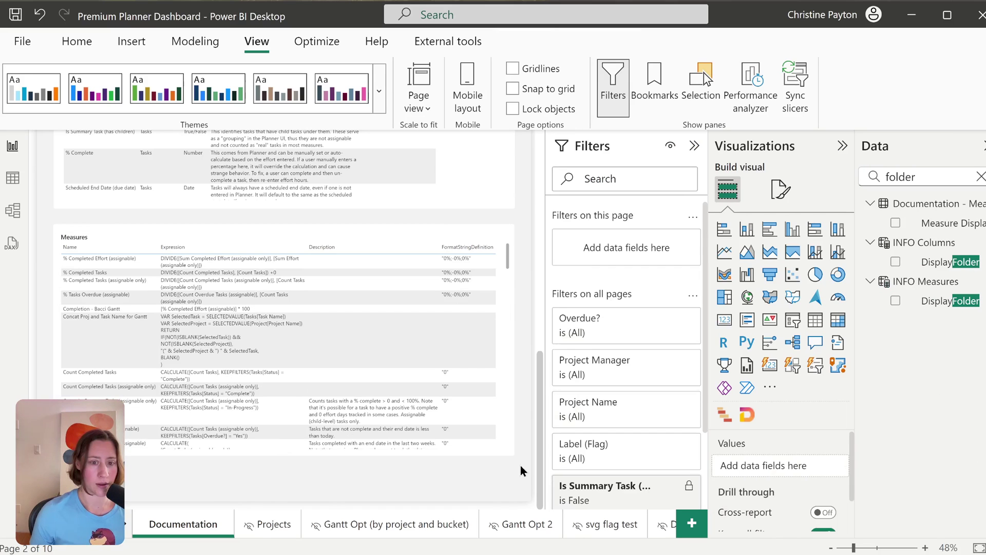
scroll(520, 465, "up", 5)
scroll(520, 465, "up", 1)
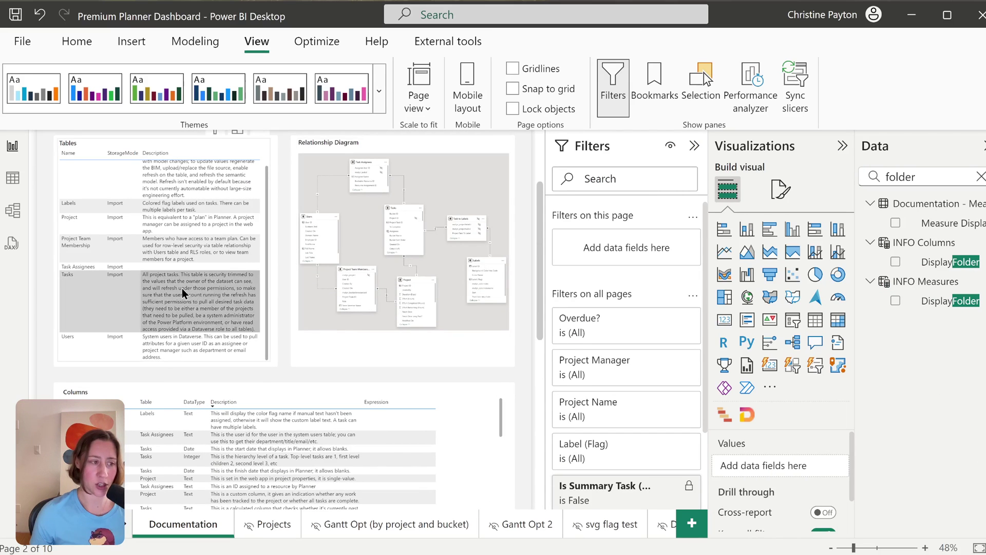
left_click(83, 295)
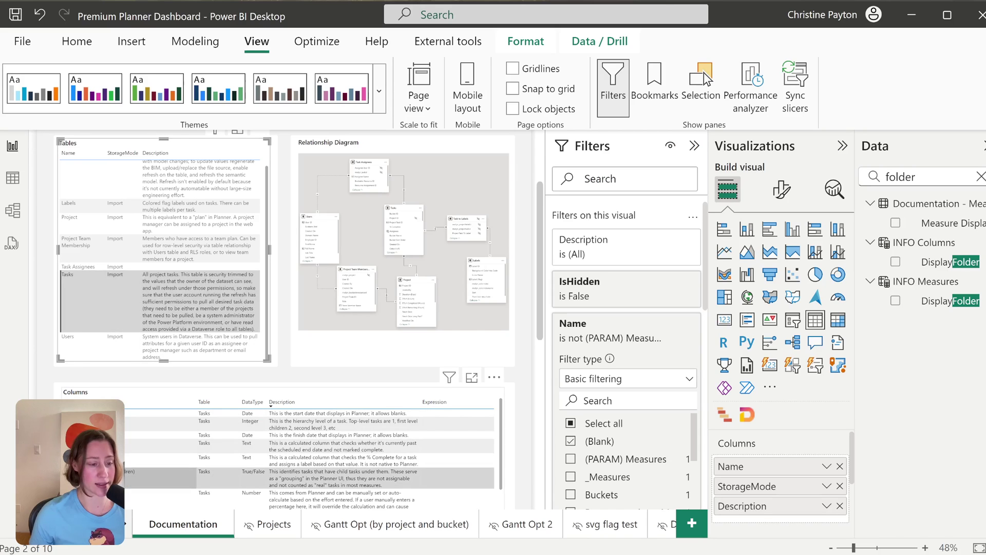
left_click(93, 298)
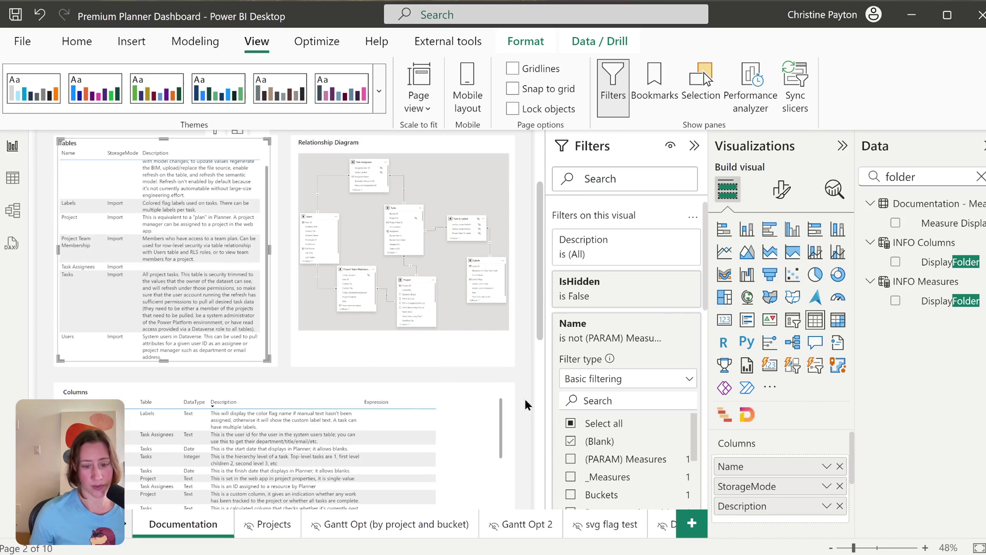
left_click(306, 140)
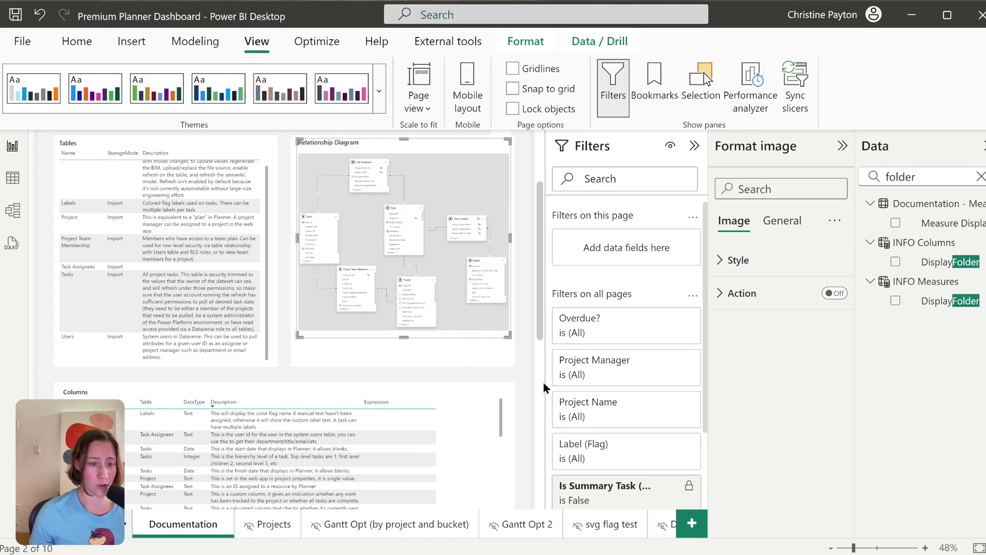
left_click(525, 381)
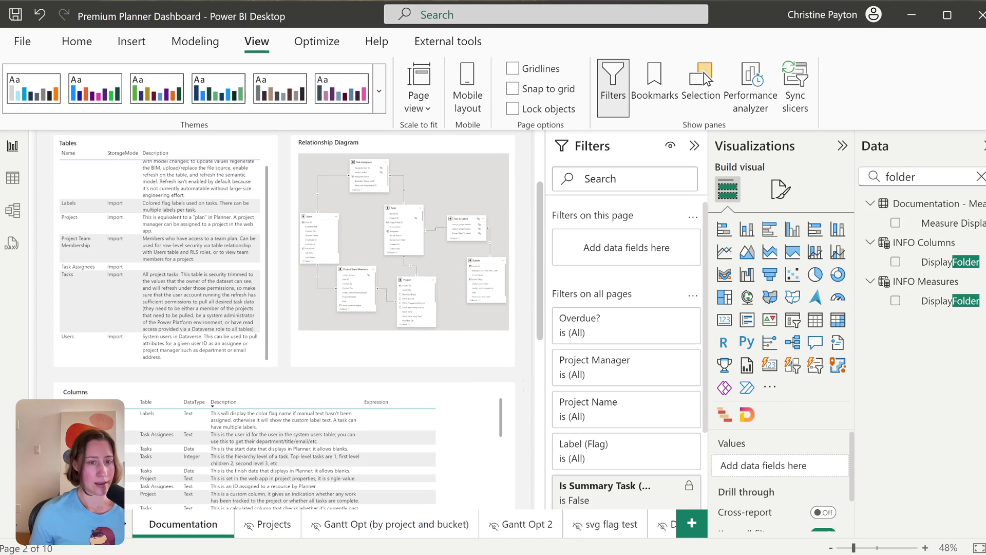